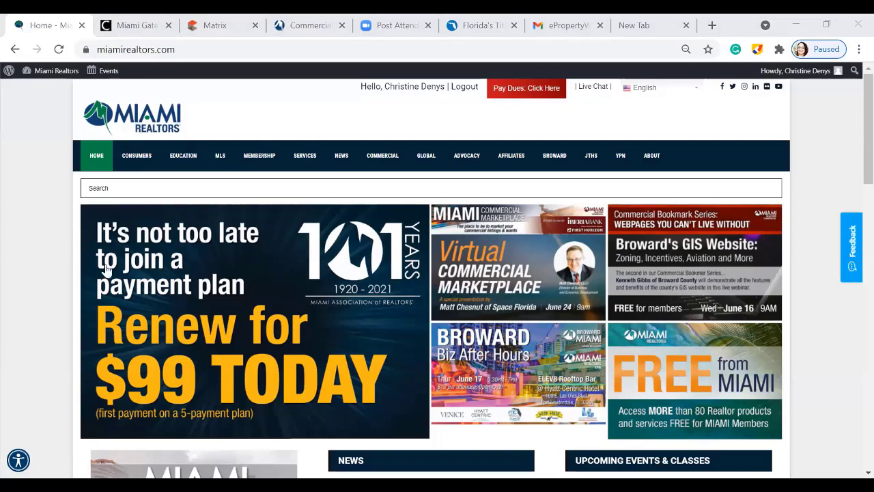
Step: Browse the FREE from MIAMI products page, then go back to the homepage News section
click(674, 380)
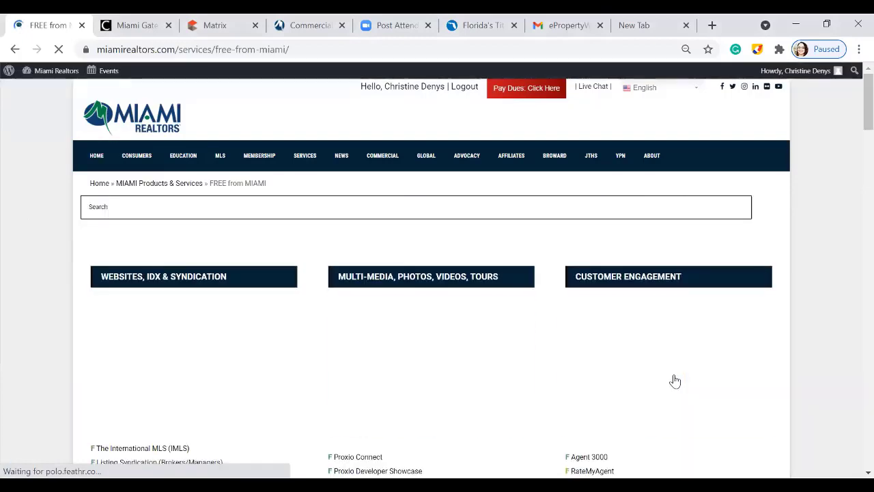
scroll(66, 321, down, 1)
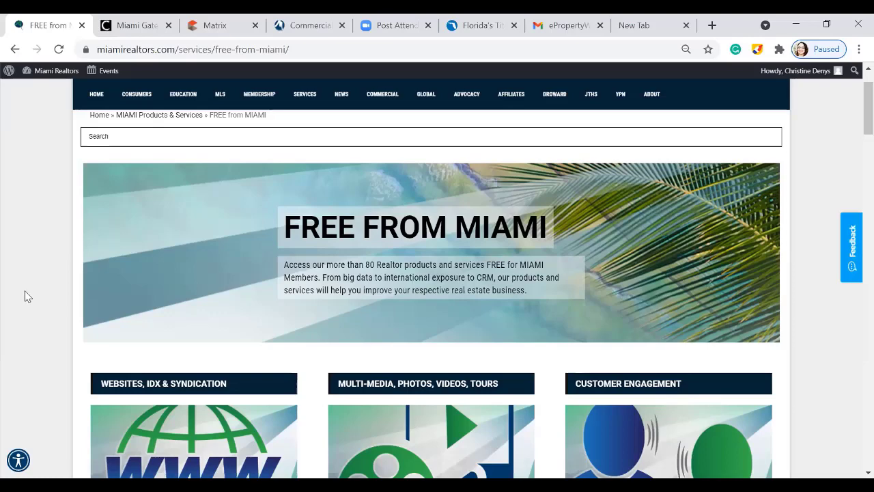
scroll(23, 293, up, 1)
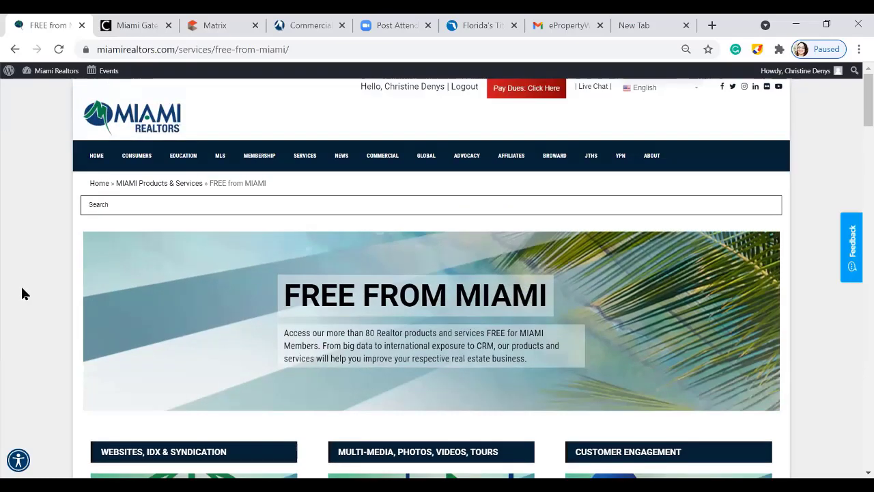
click(96, 156)
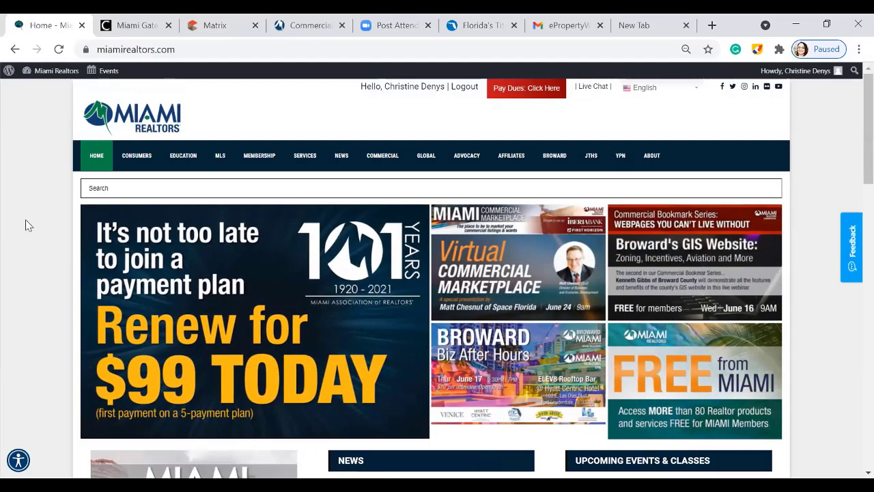
scroll(41, 215, down, 4)
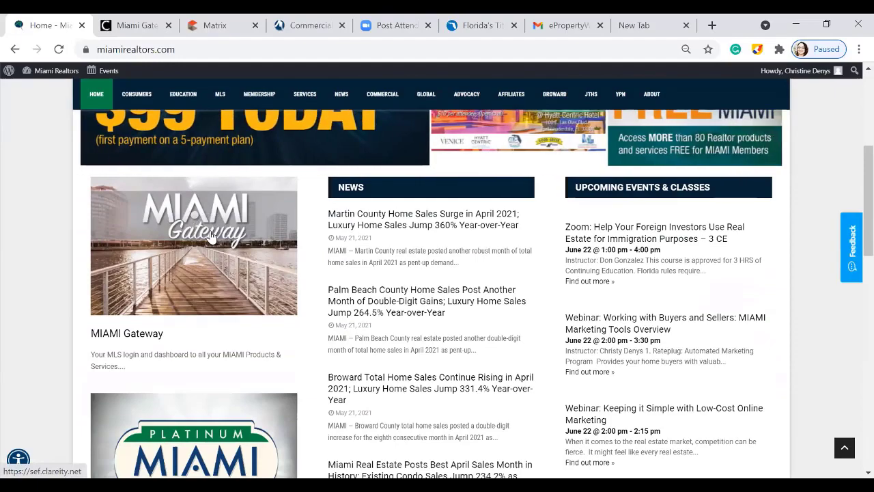
Step: In the MIAMI Gateway, launch Matrix MLS from Miami Services - Single Sign On and show its tab
click(136, 25)
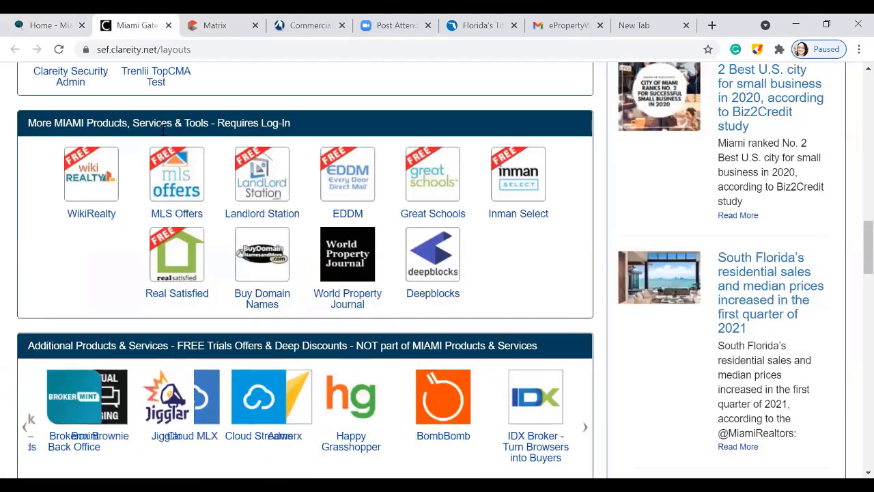
scroll(181, 208, up, 1)
scroll(181, 208, up, 12)
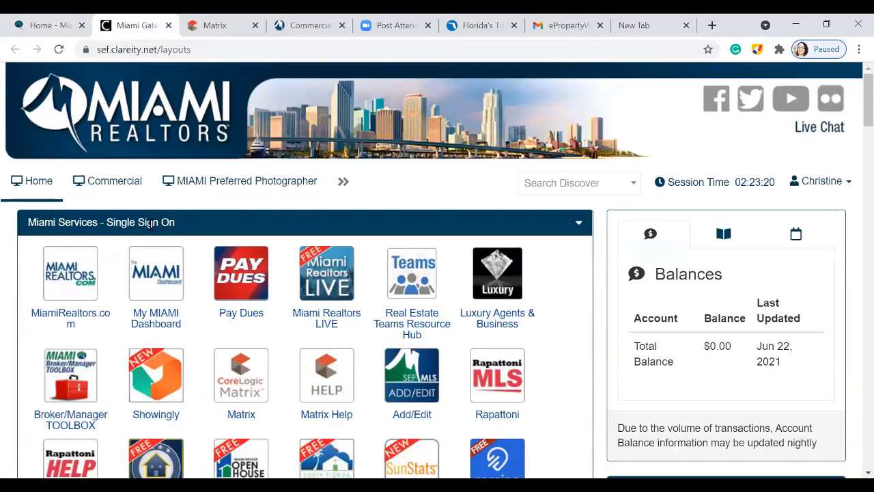
click(150, 225)
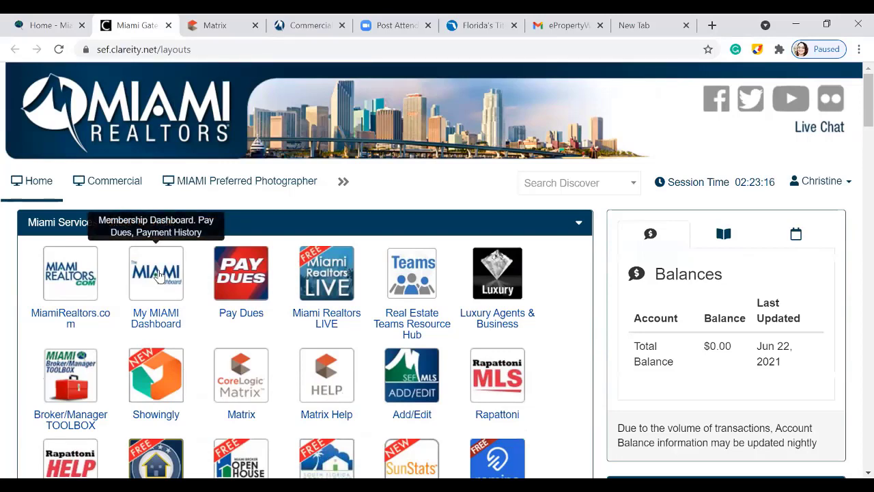
scroll(177, 270, down, 1)
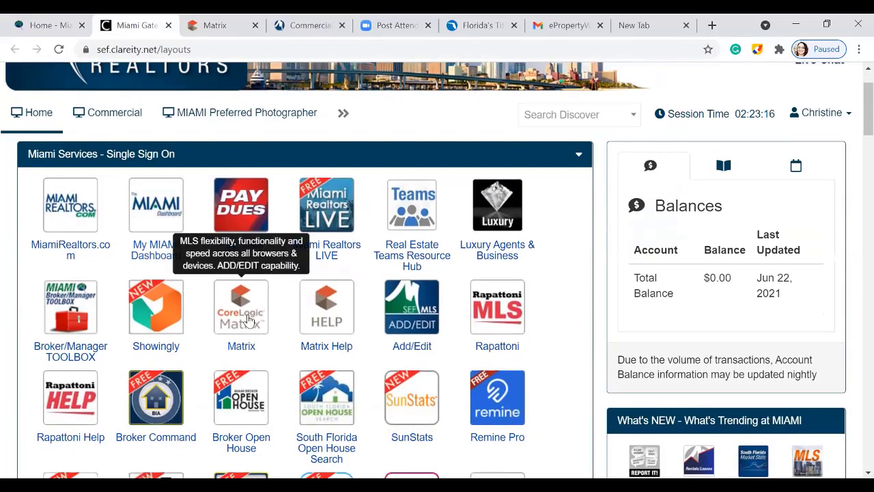
click(247, 318)
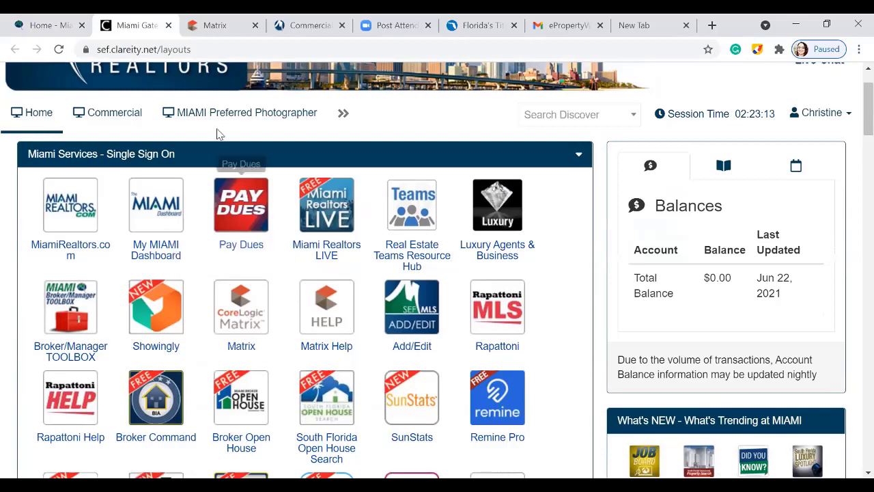
click(225, 27)
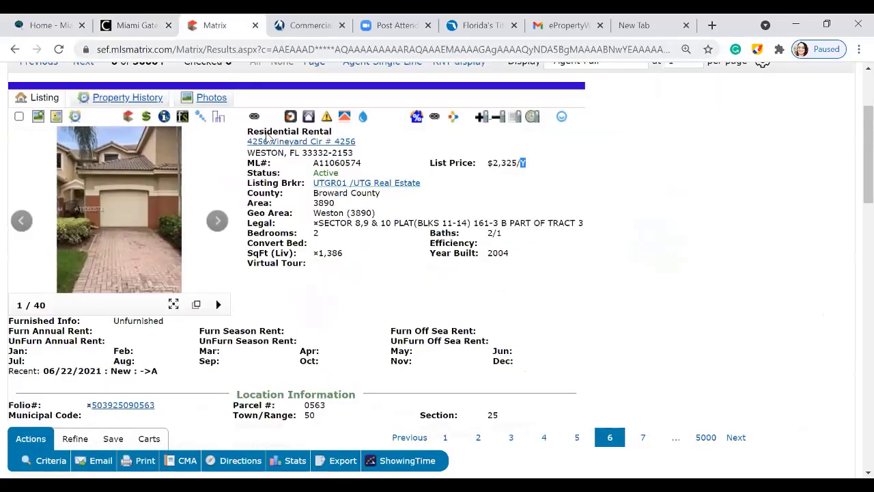
Step: From My Matrix, list the Market Watch New listings and open ML# A11060698 at 15484 SW 12th Ter
scroll(274, 157, up, 2)
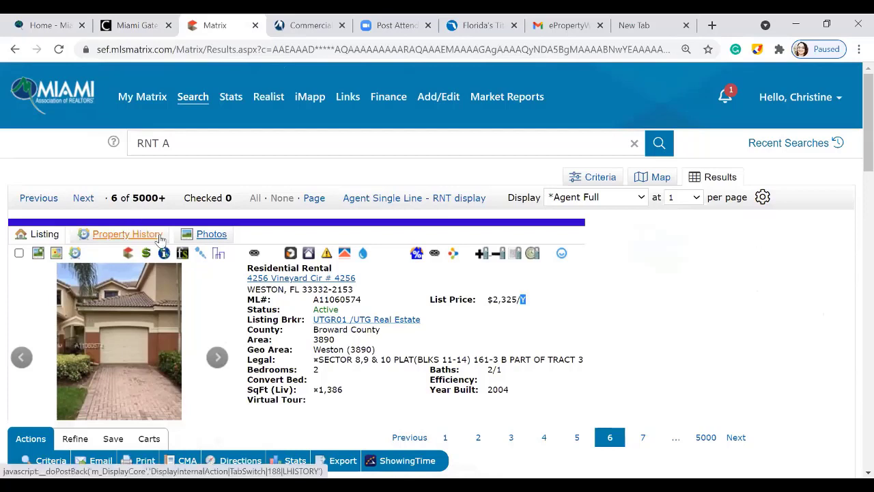
click(416, 254)
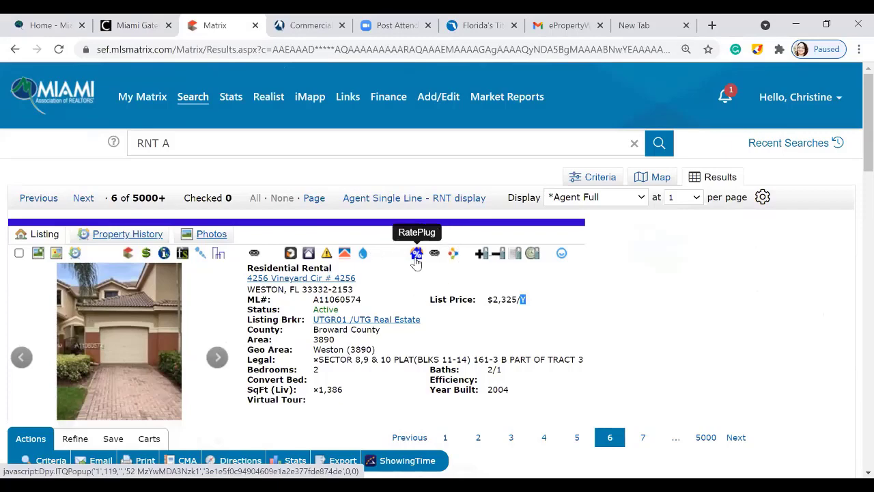
mouse_move(199, 97)
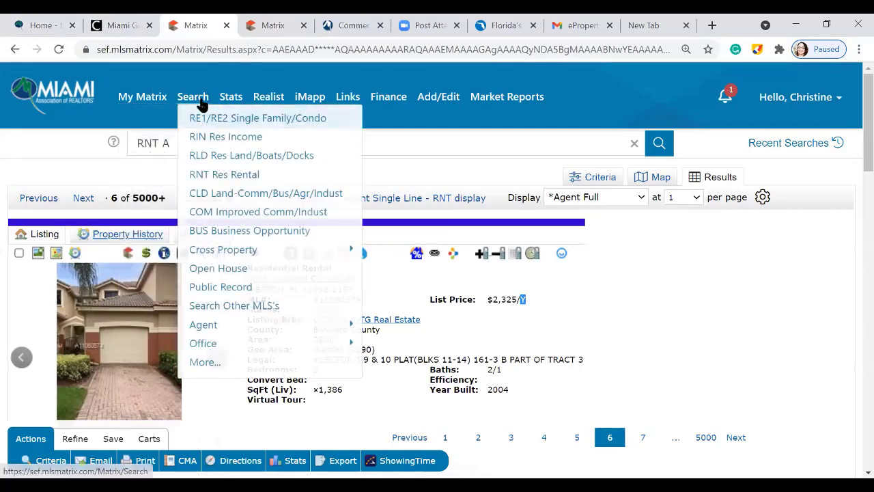
click(146, 98)
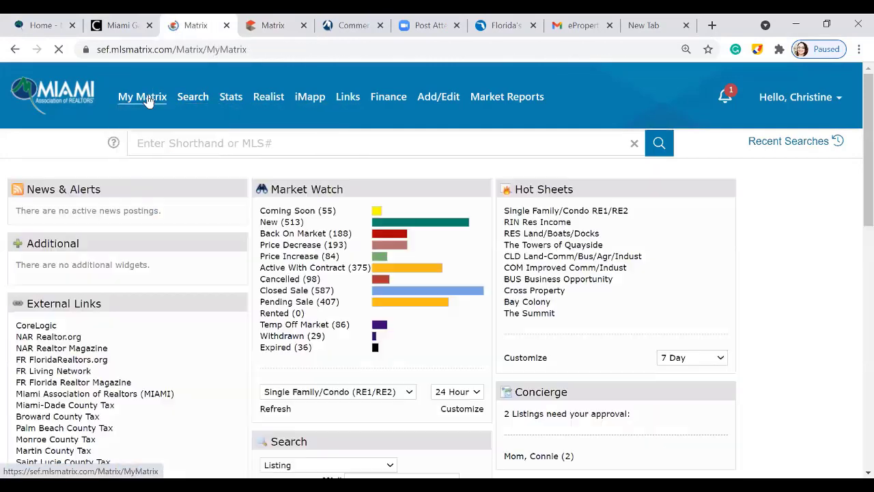
click(279, 223)
scroll(282, 225, down, 2)
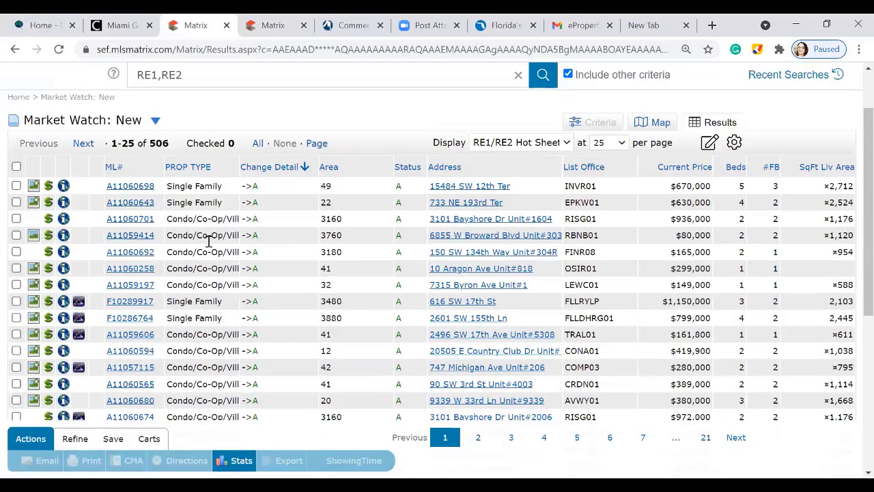
click(133, 118)
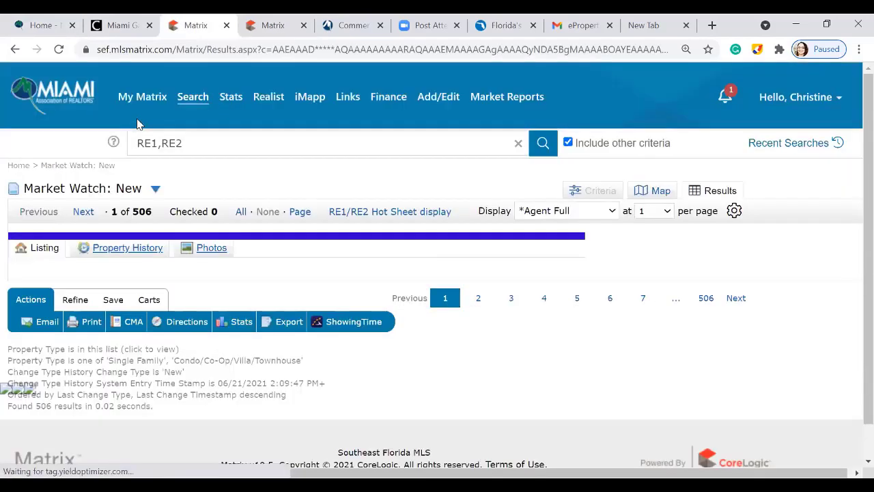
scroll(197, 151, down, 1)
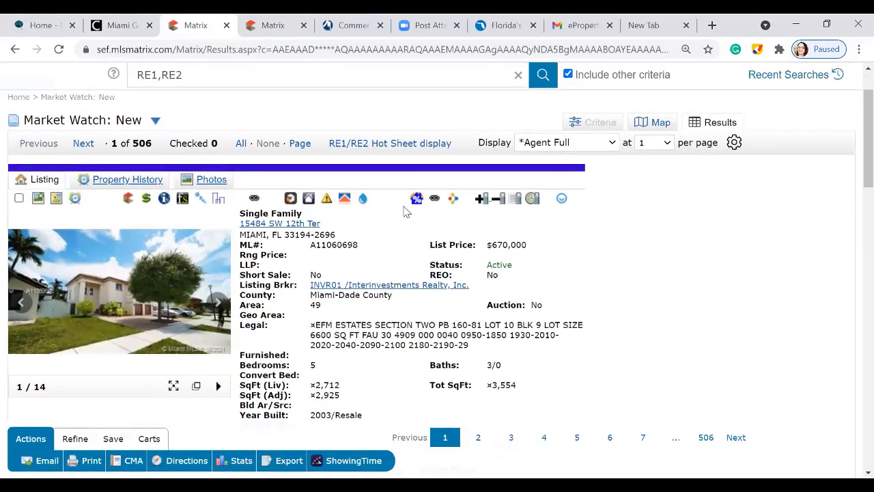
Step: Show the RatePlug estimate (VA 30 YR, $4,475/month, 3.0% down) and open the lender Key Info page
click(416, 199)
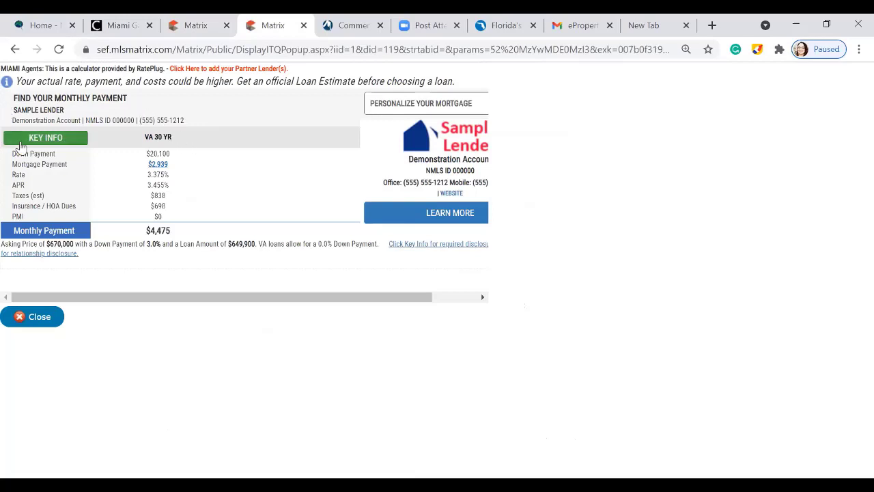
click(155, 144)
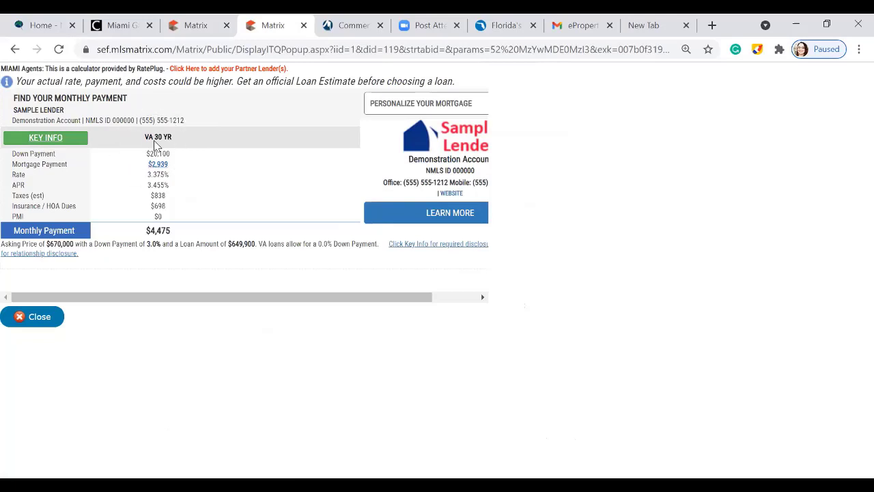
click(433, 219)
click(431, 246)
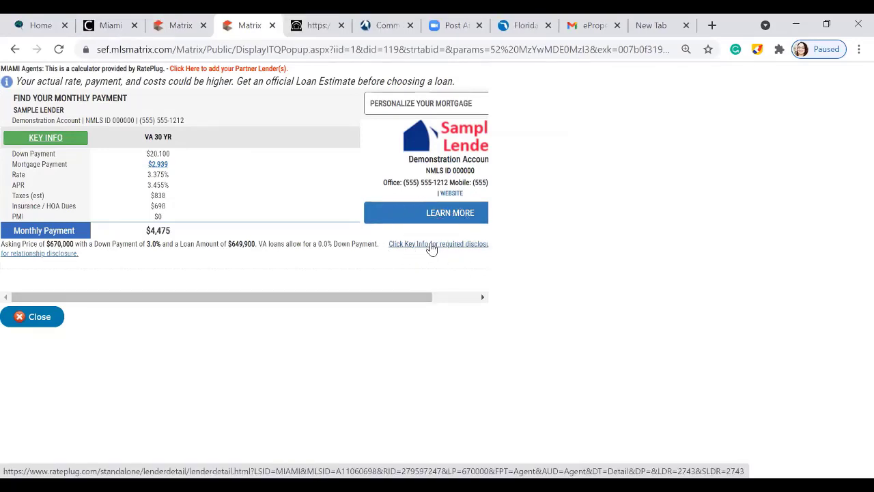
Step: On the RatePlug lender page, raise the price to $734,000 and recalculate the payment
click(316, 28)
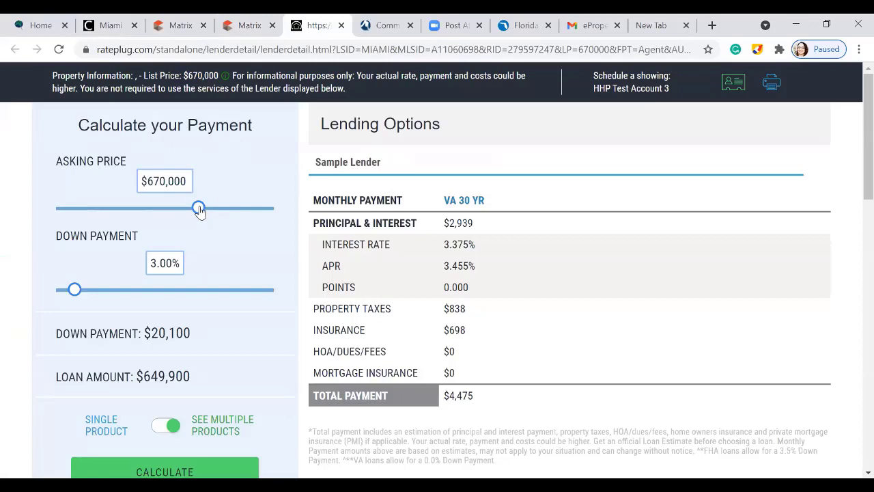
mouse_move(199, 211)
mouse_down()
mouse_move(130, 210)
mouse_move(213, 215)
mouse_up()
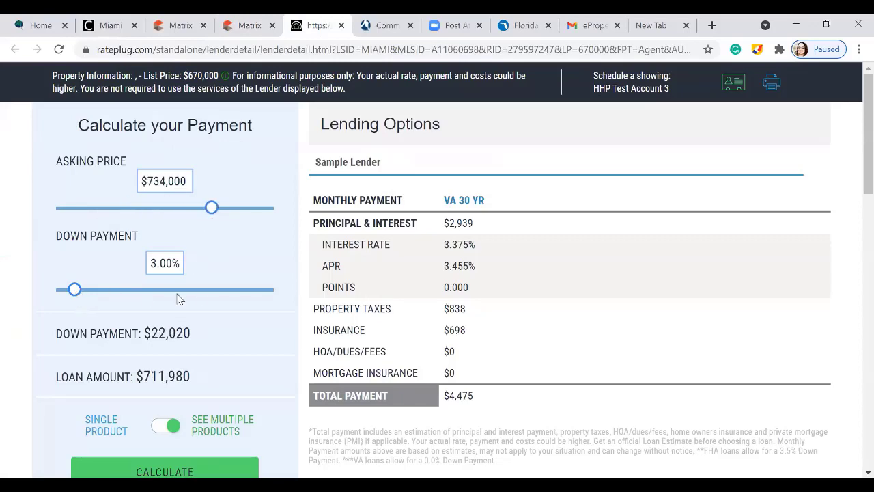
scroll(102, 284, down, 1)
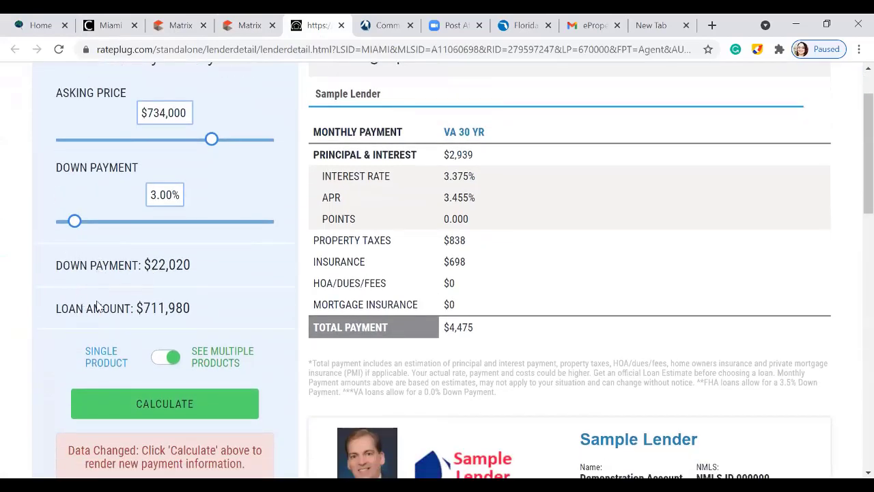
scroll(179, 307, down, 1)
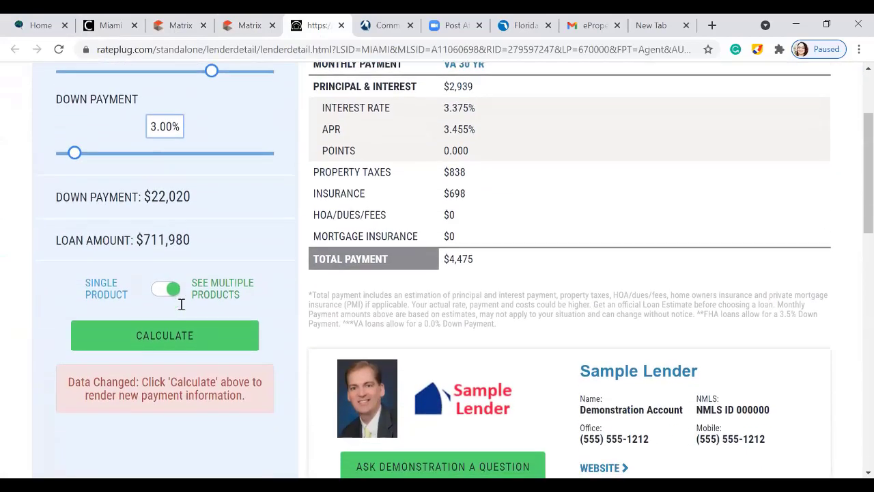
click(166, 347)
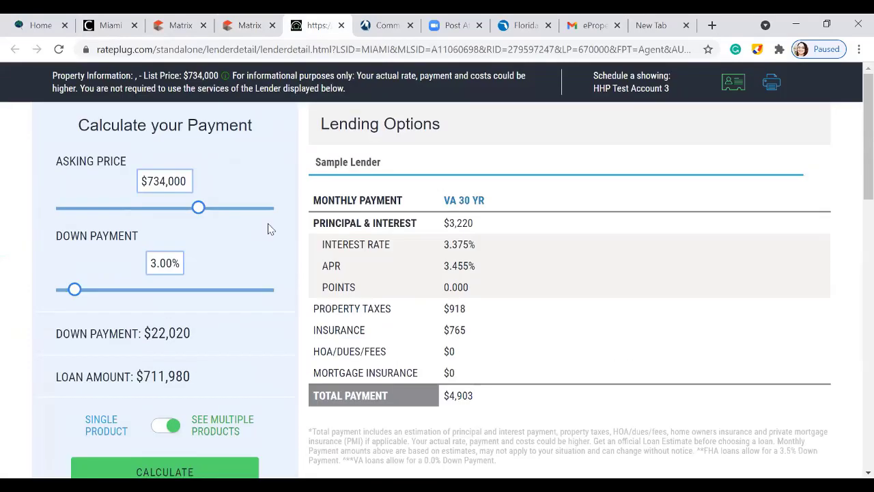
Step: Review the $4,903 payment estimate, print it, and close the lender tab
scroll(502, 229, down, 1)
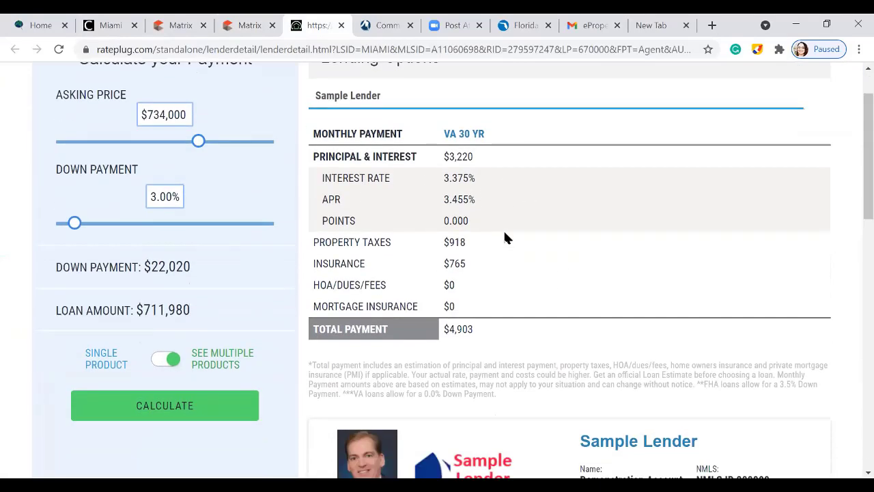
scroll(513, 236, down, 1)
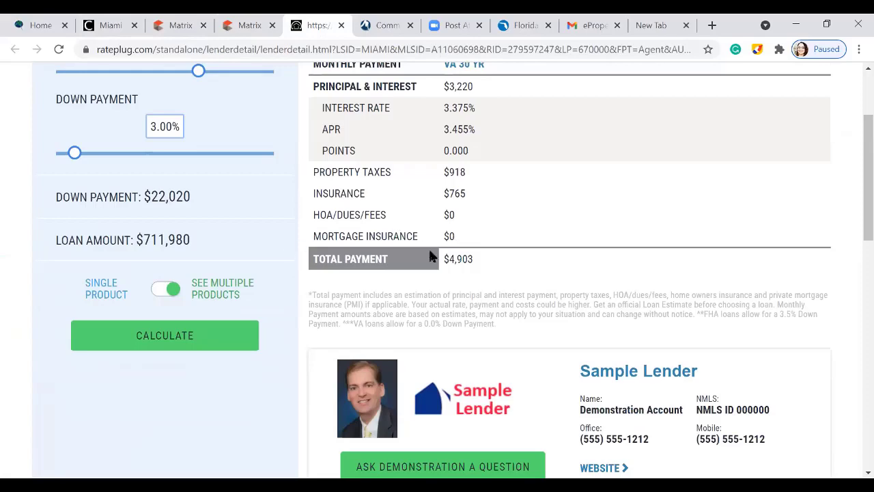
scroll(523, 225, down, 2)
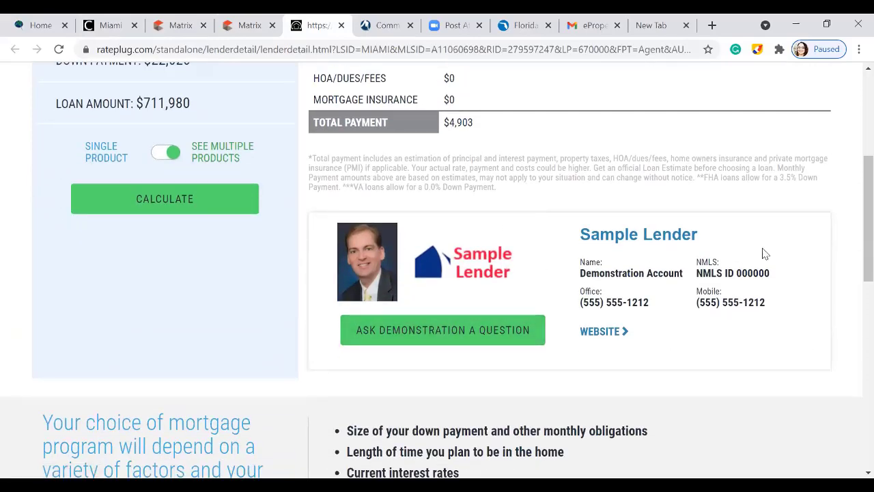
scroll(521, 244, down, 3)
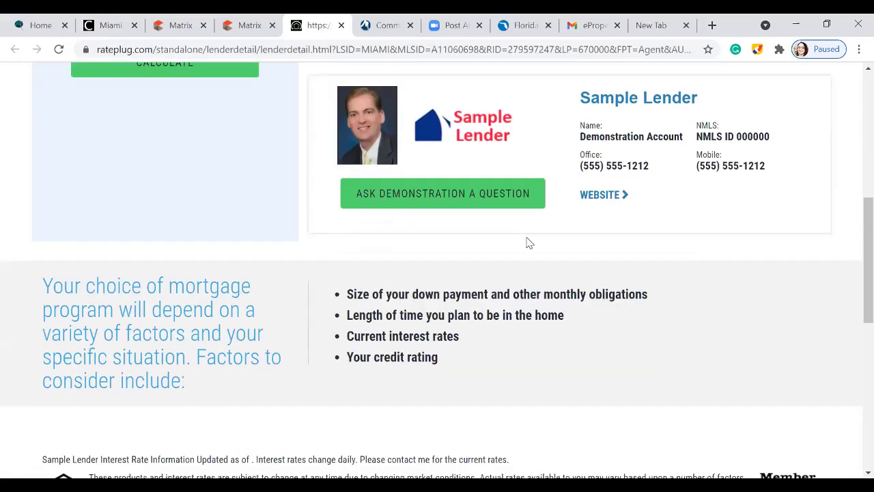
scroll(529, 242, down, 1)
scroll(530, 242, up, 8)
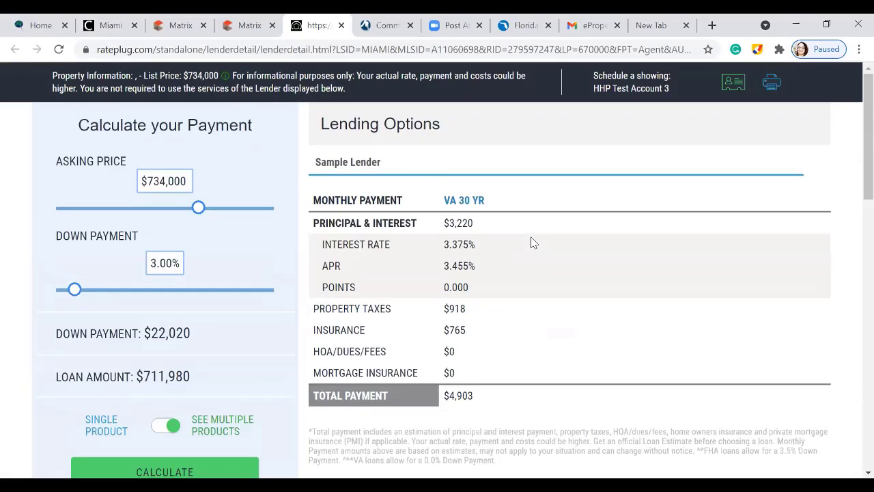
click(772, 89)
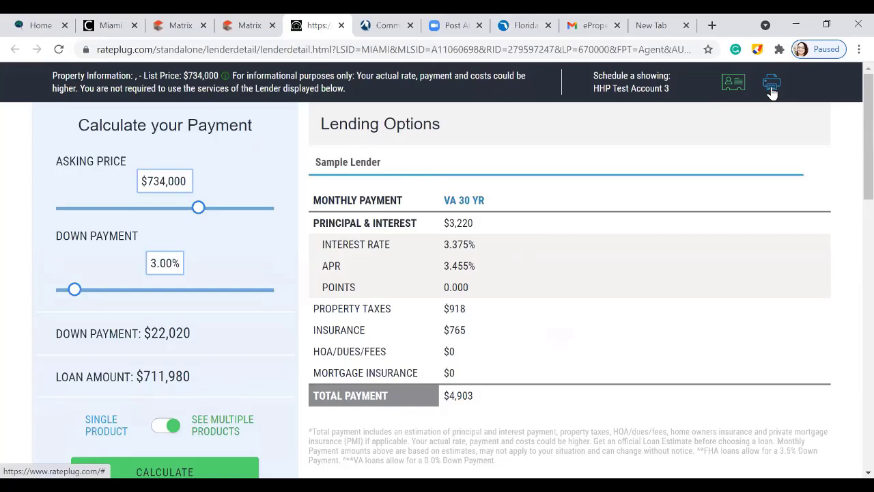
click(41, 25)
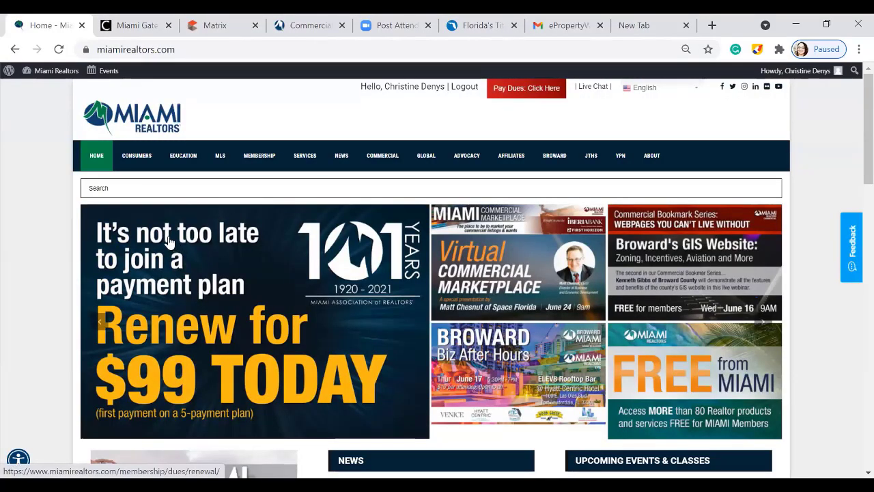
Step: Return to the Matrix tab and show the My Matrix dashboard down to the ePropertyWatch widget
click(190, 31)
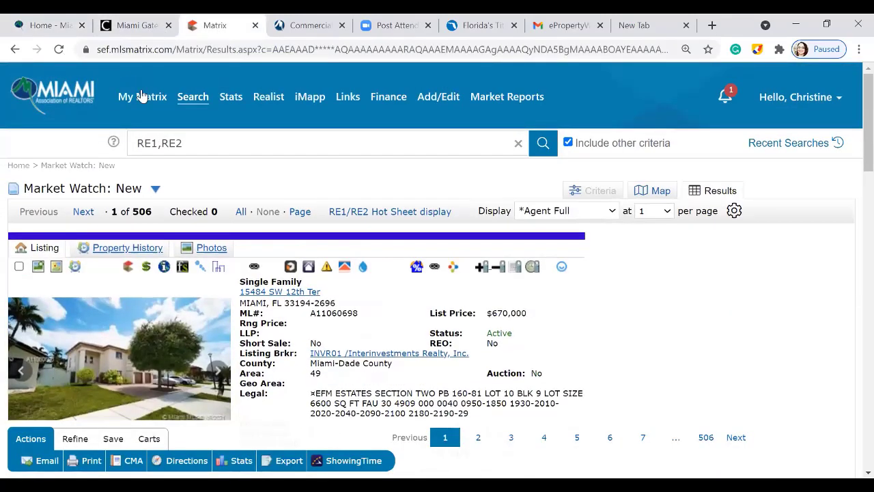
click(141, 96)
scroll(556, 260, down, 3)
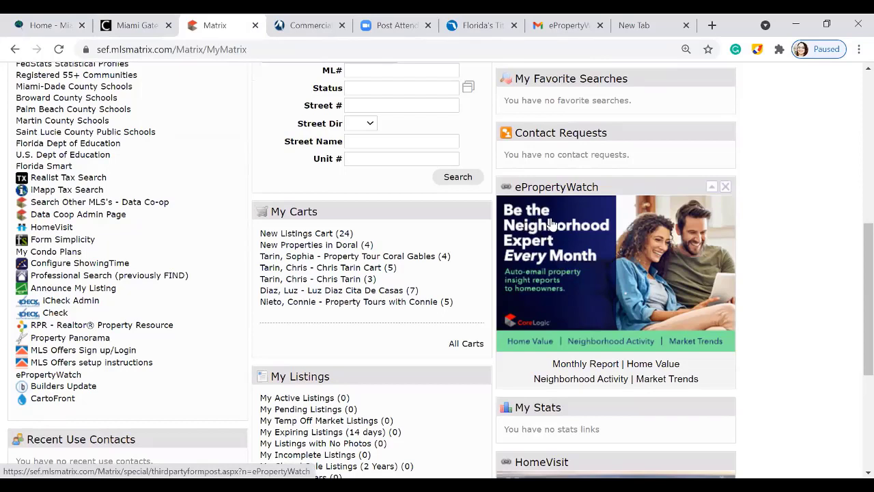
Step: Open ePropertyWatch and review its 2 confirmed clients, 16 emails sent, 50% open and 44% click rates
click(591, 278)
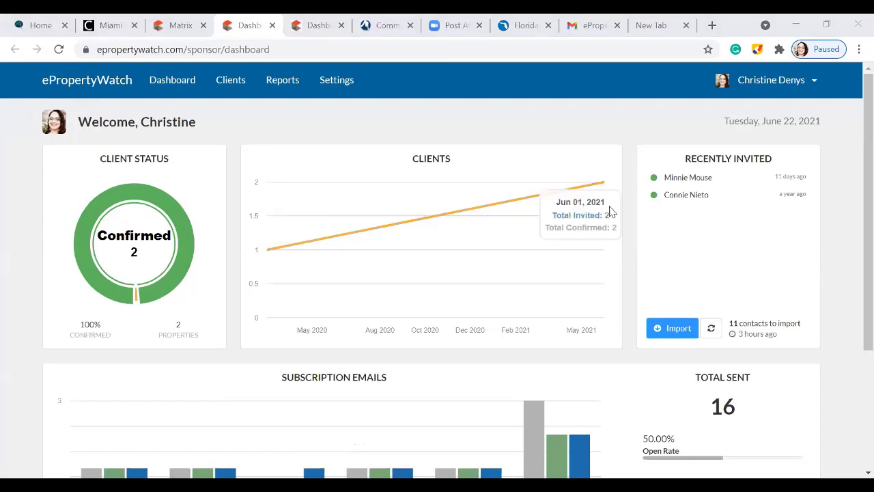
scroll(585, 199, down, 1)
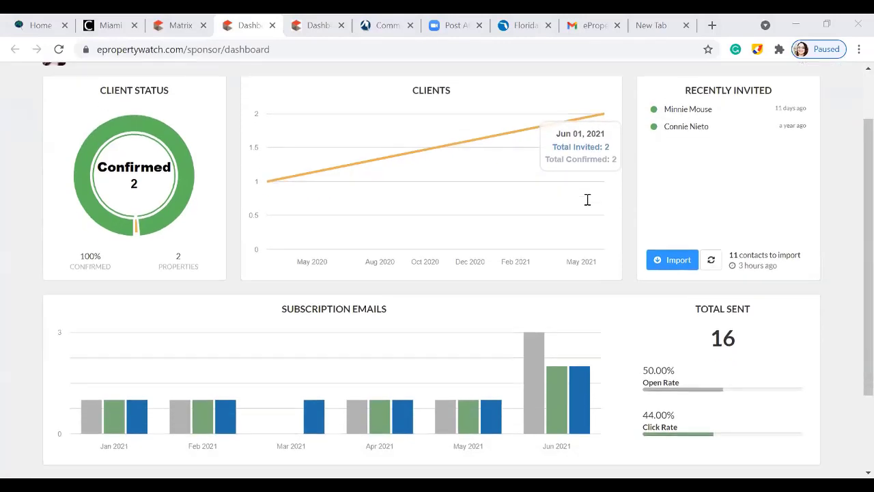
scroll(585, 198, down, 1)
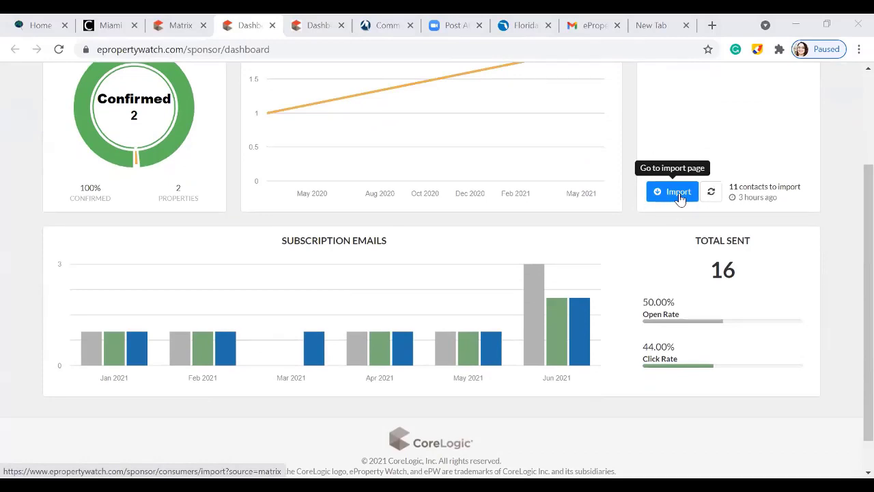
scroll(414, 236, down, 1)
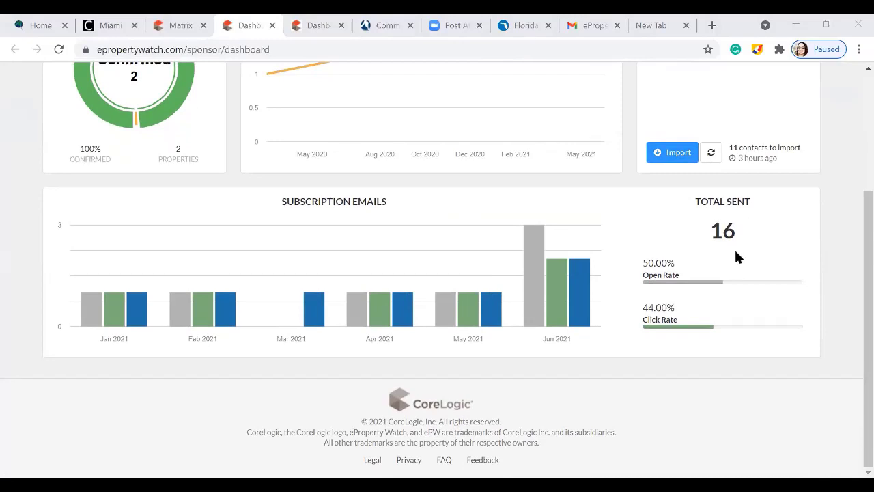
scroll(736, 253, up, 3)
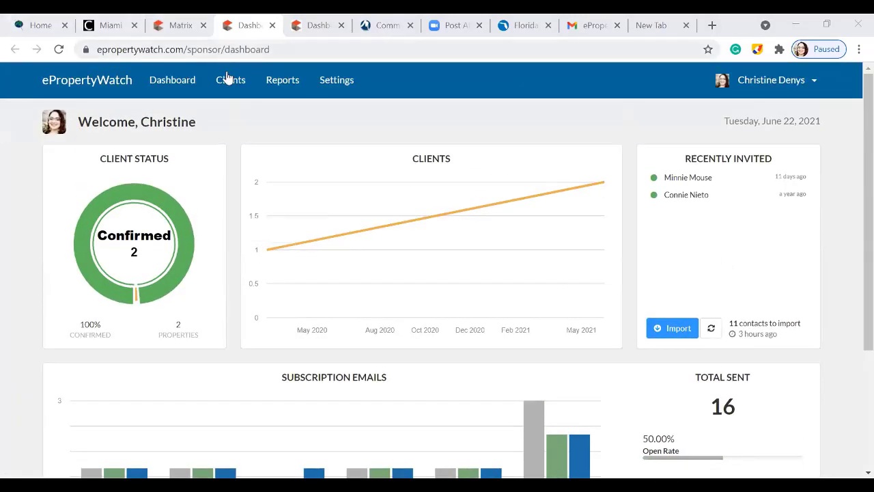
Step: View the Clients list, step through the Invite Client name, email and property fields, then close it unsent
click(231, 85)
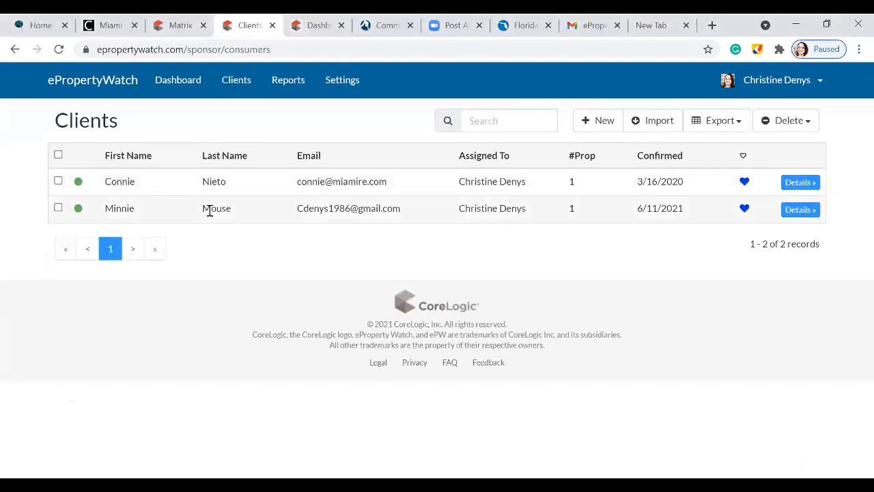
click(603, 123)
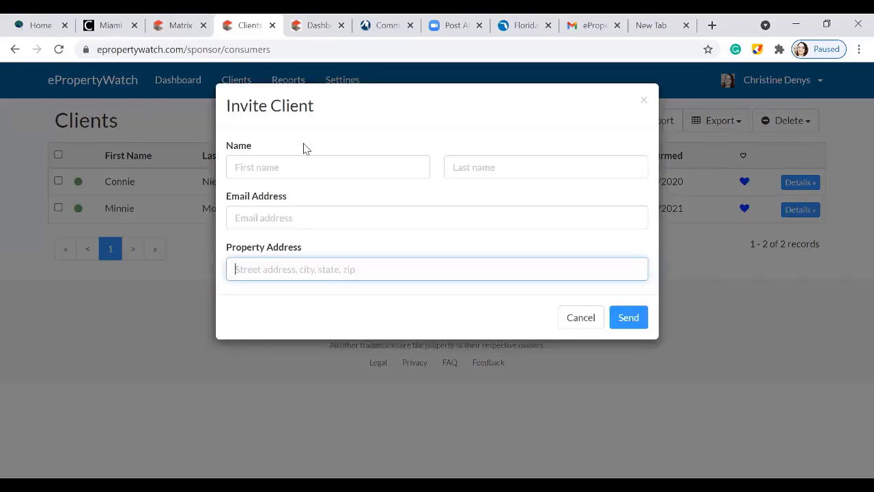
click(279, 167)
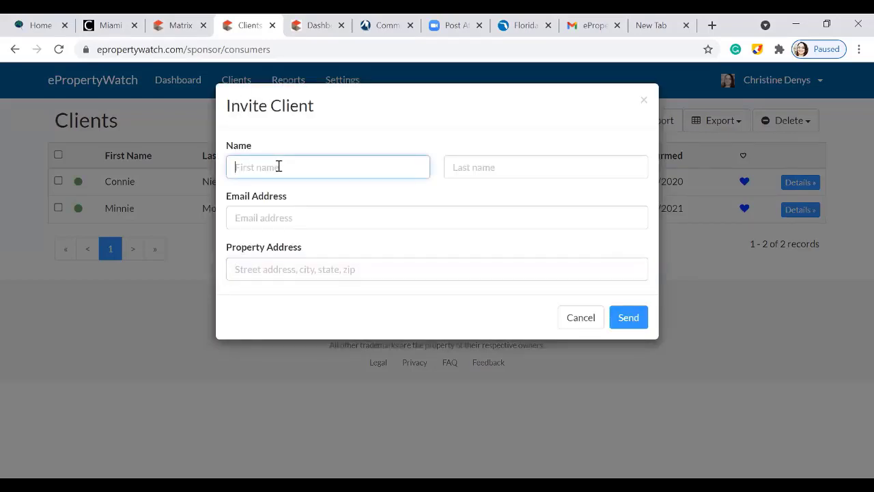
click(463, 172)
click(335, 219)
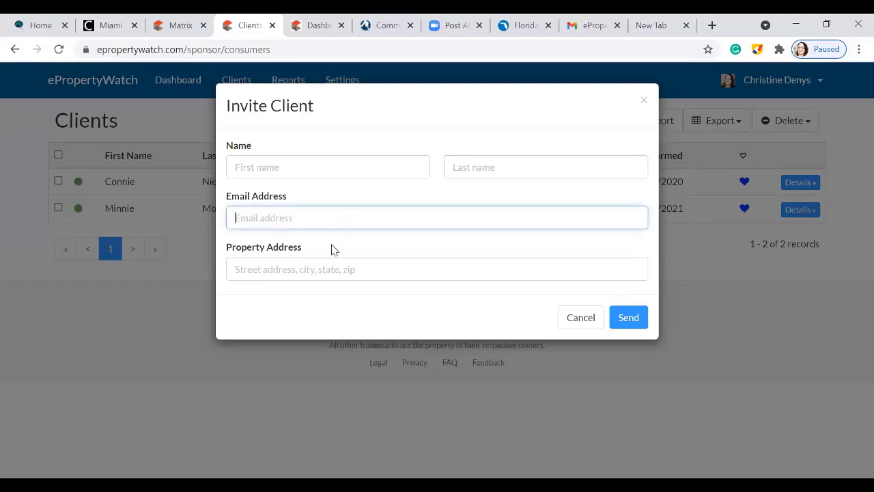
click(349, 277)
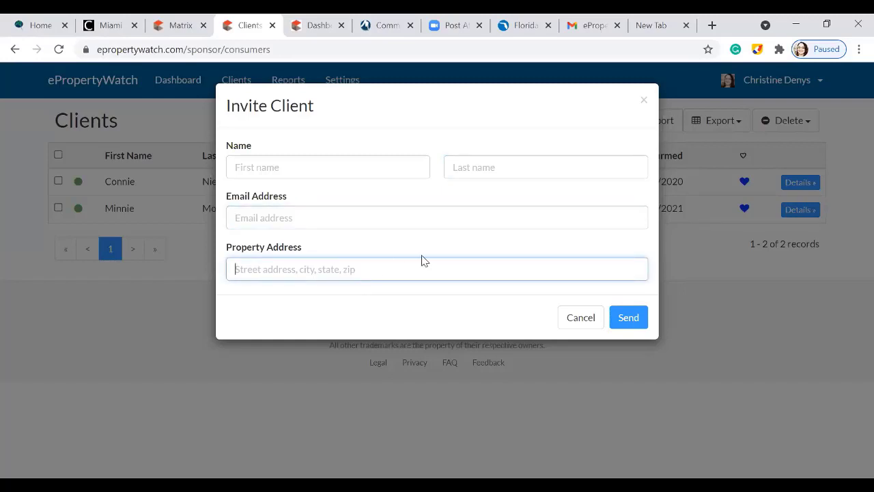
click(644, 100)
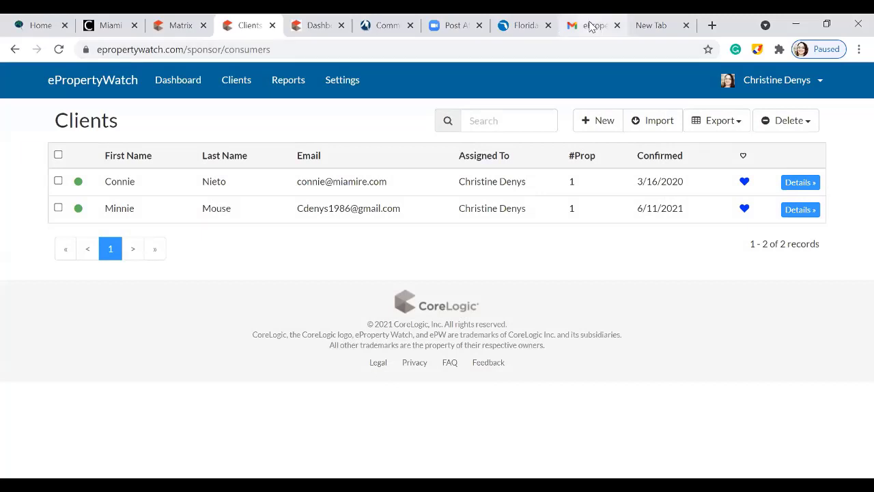
Step: Read the ePropertyWatch email for zipcode 33183 in Gmail, following its Click to Confirm link
click(595, 26)
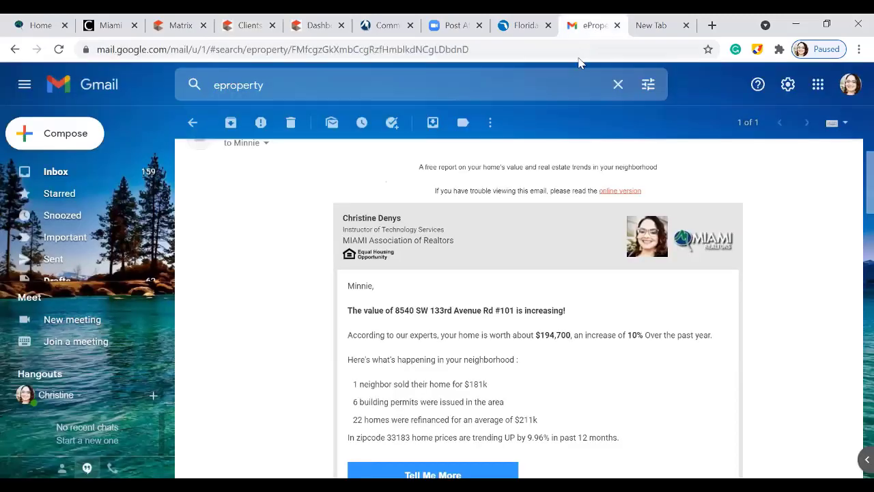
scroll(457, 266, down, 1)
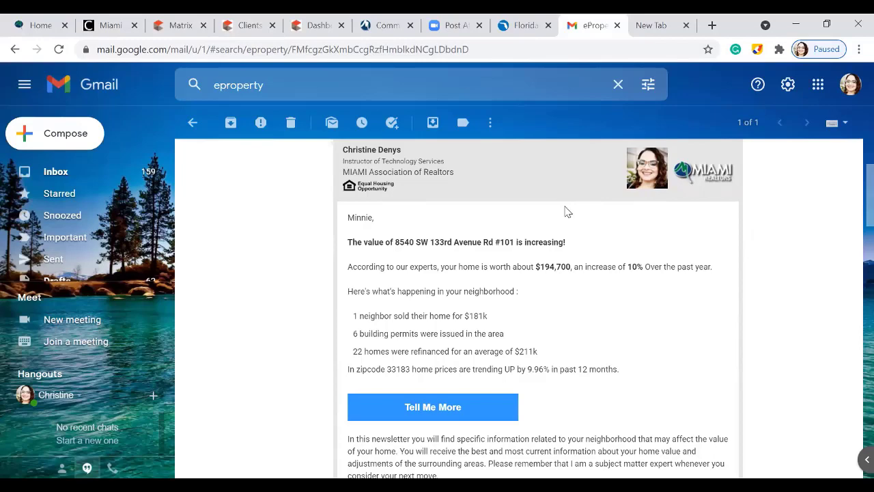
scroll(564, 211, down, 1)
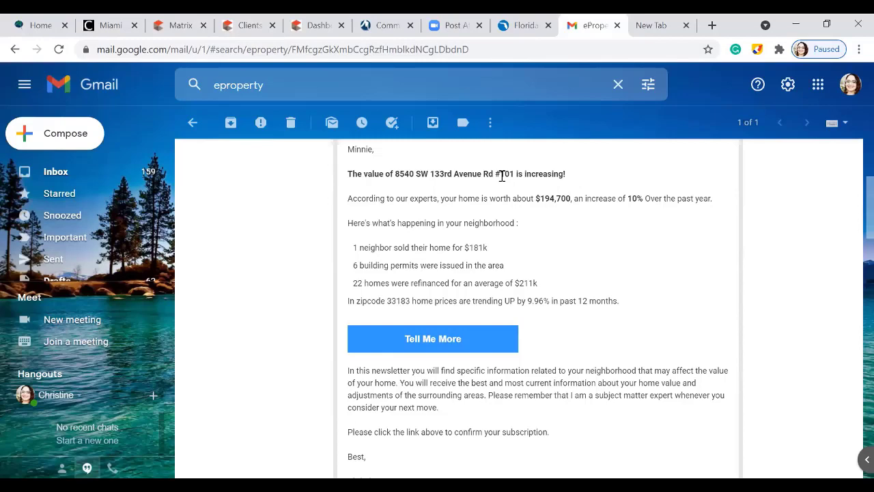
scroll(502, 175, down, 1)
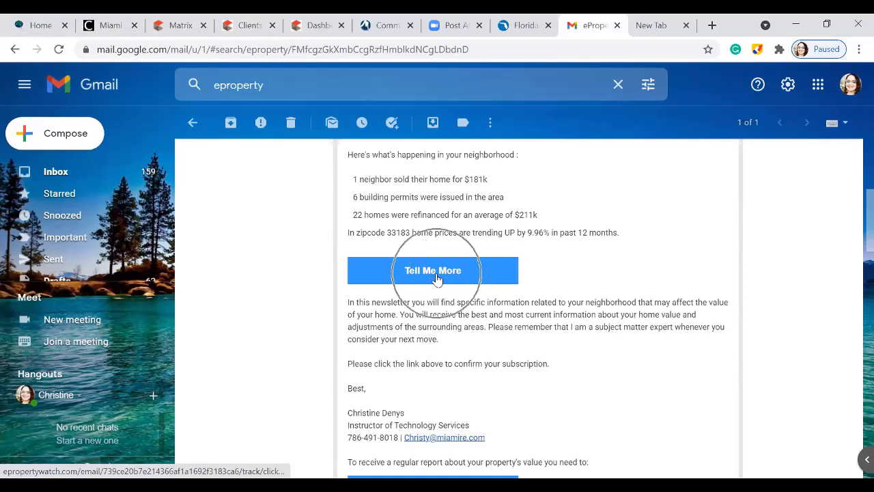
scroll(437, 279, down, 2)
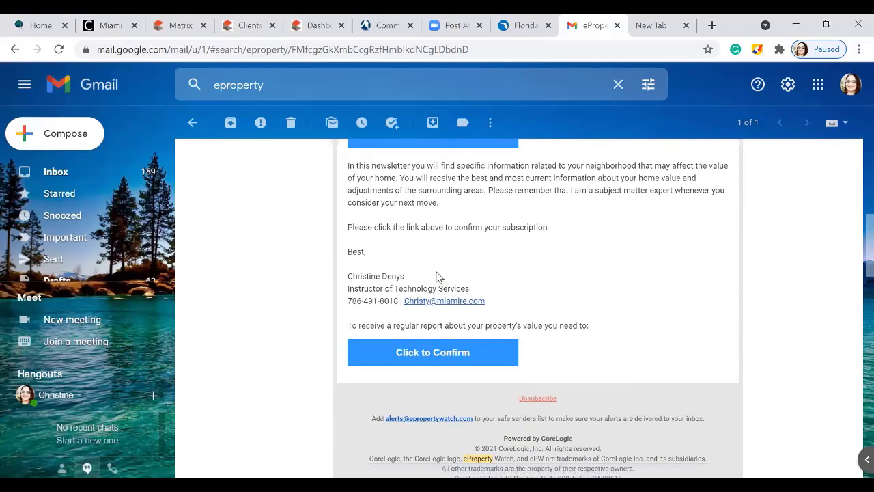
scroll(438, 275, down, 1)
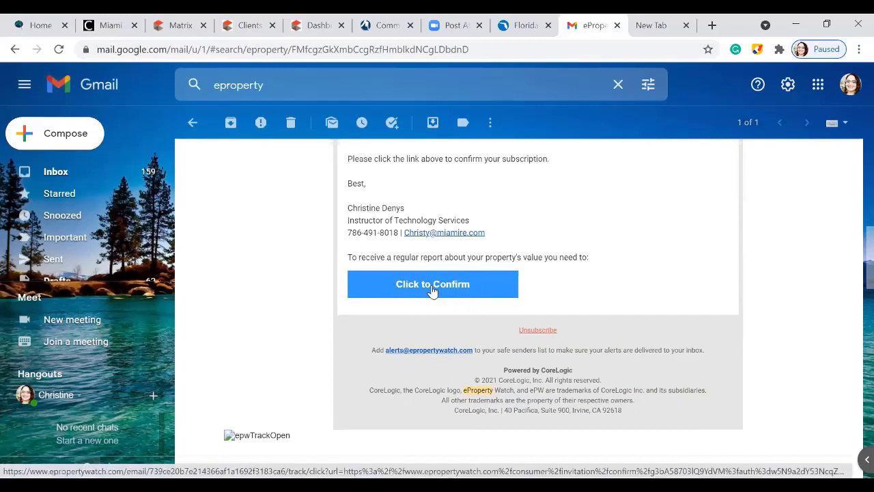
click(432, 288)
scroll(432, 290, up, 3)
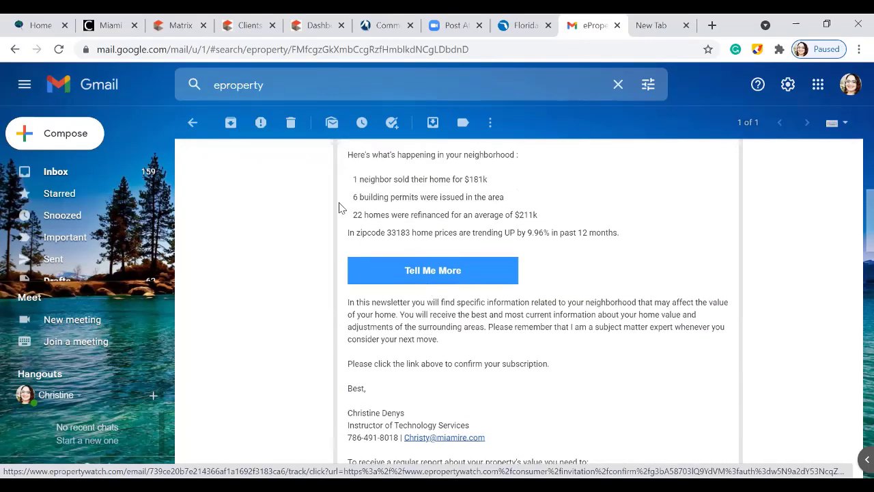
Step: Open the report's Value tab showing the $194,900 estimate and comparable sales from $163k to $195k
click(442, 277)
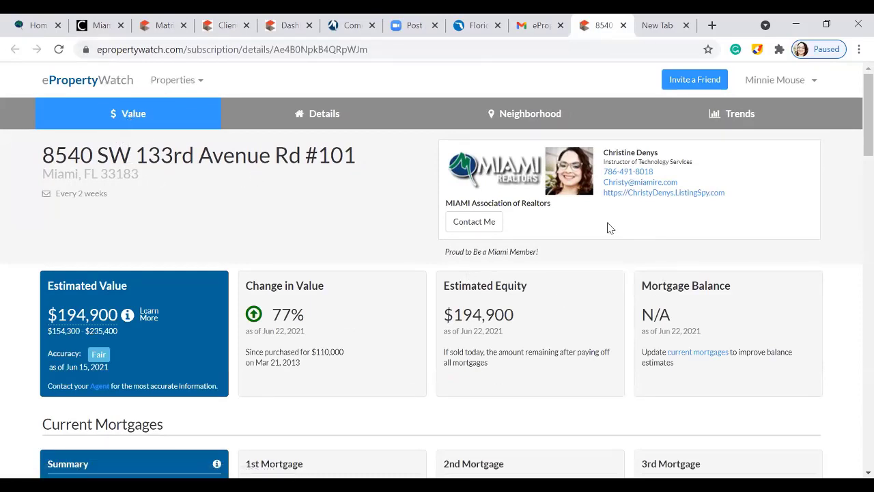
click(487, 224)
scroll(580, 301, down, 1)
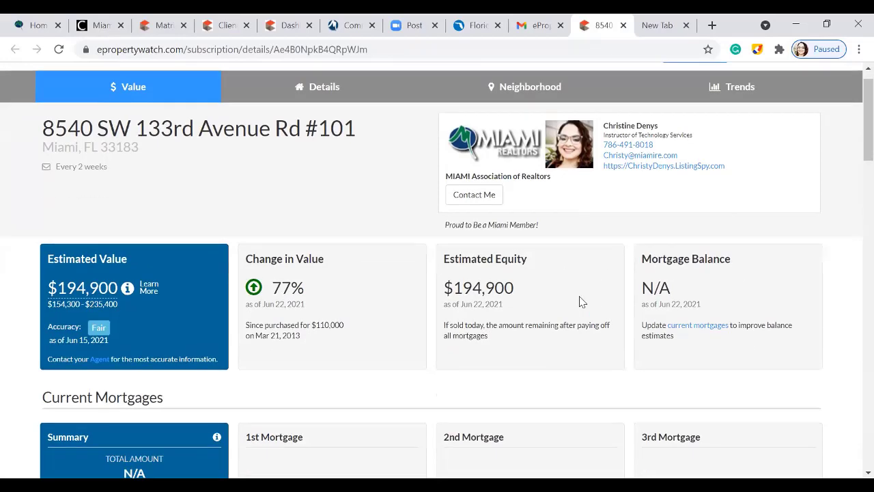
scroll(580, 301, down, 3)
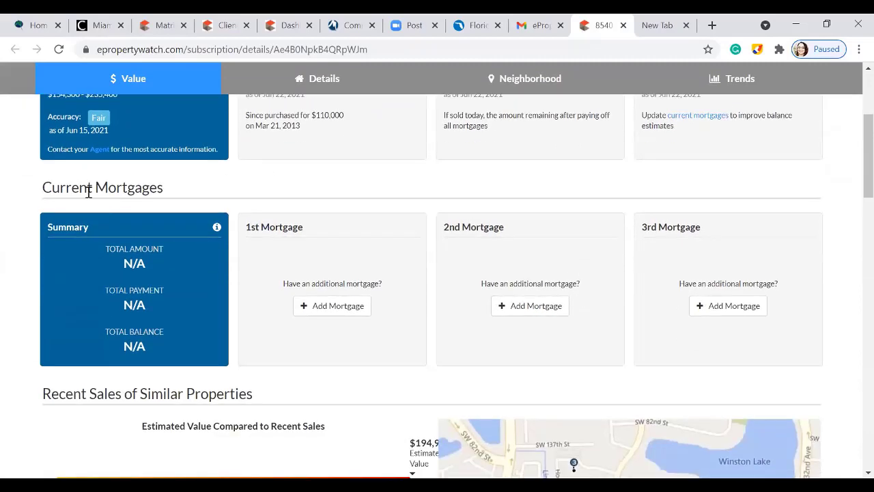
scroll(225, 301, down, 2)
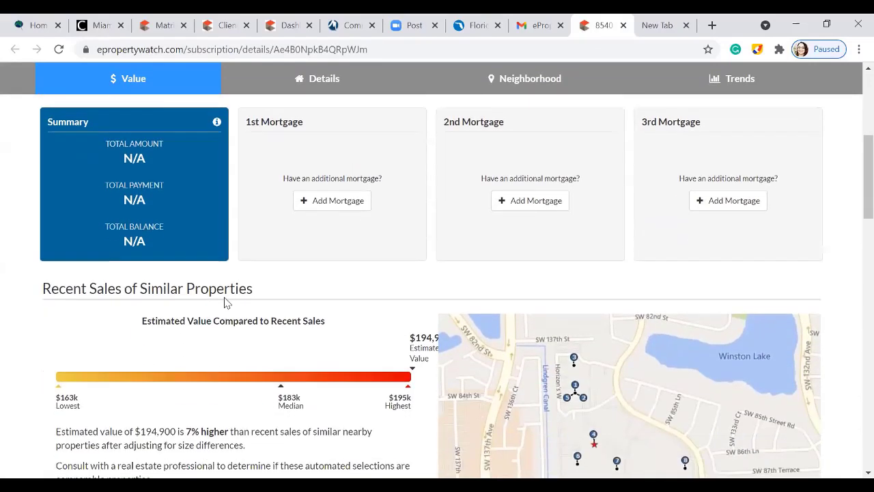
scroll(226, 300, down, 3)
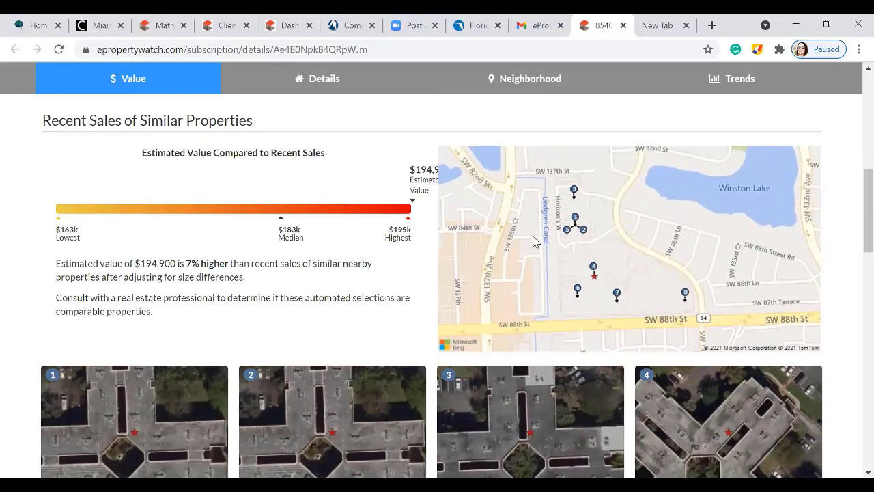
scroll(355, 189, down, 4)
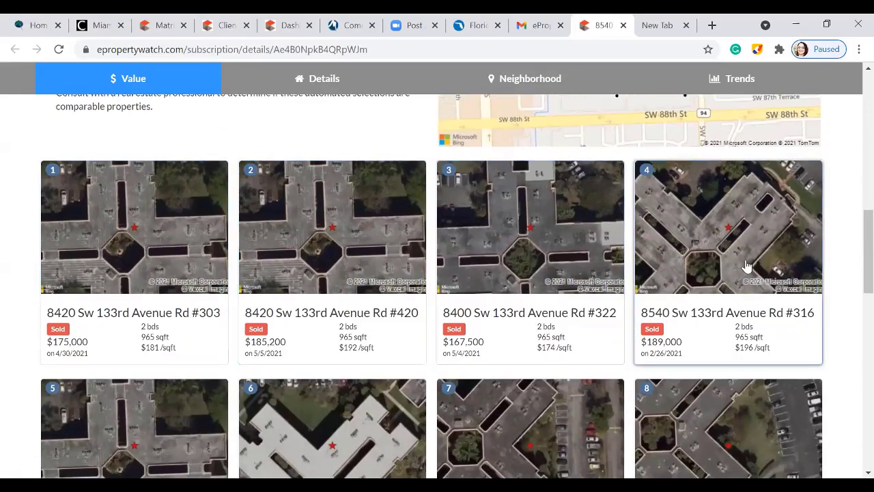
scroll(747, 266, down, 7)
scroll(747, 267, up, 10)
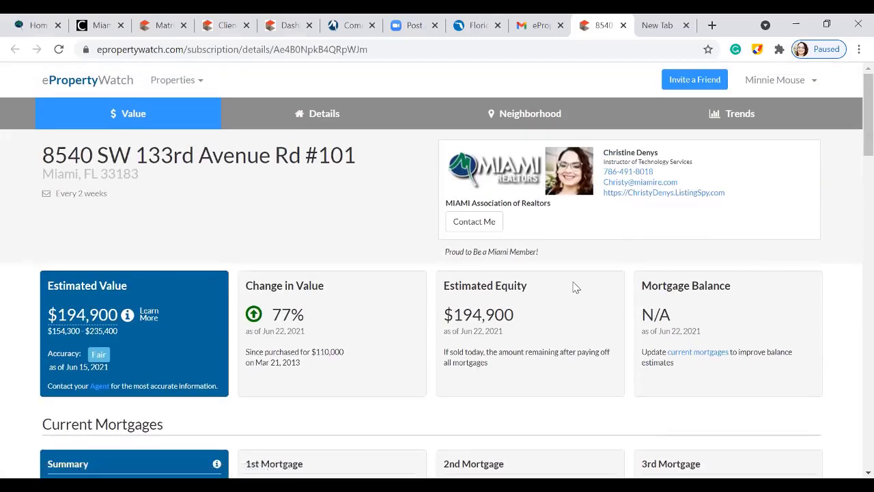
click(309, 117)
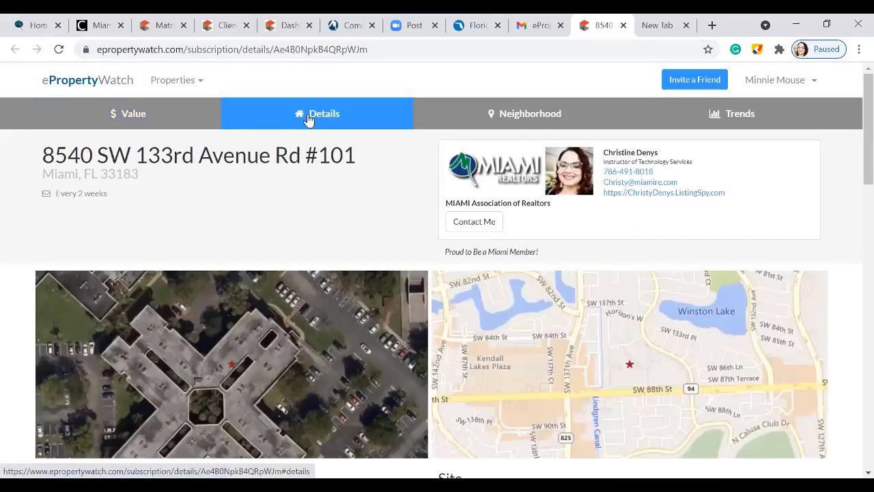
scroll(335, 208, down, 3)
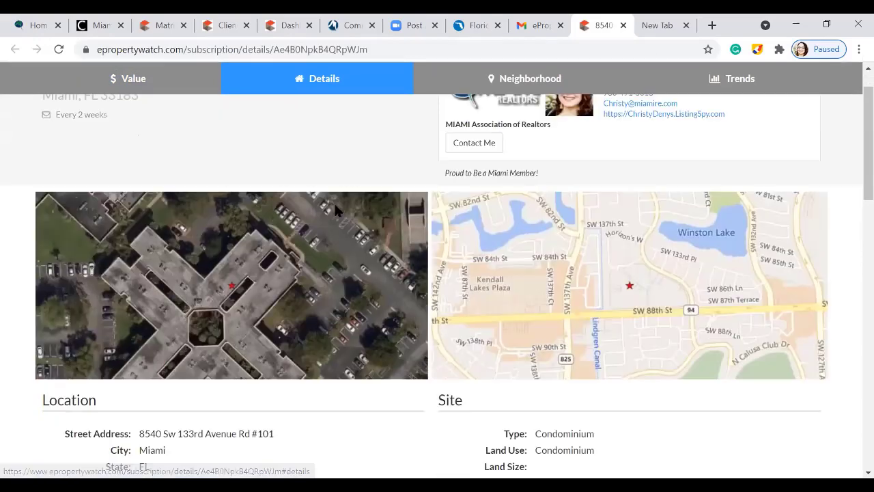
scroll(335, 211, down, 1)
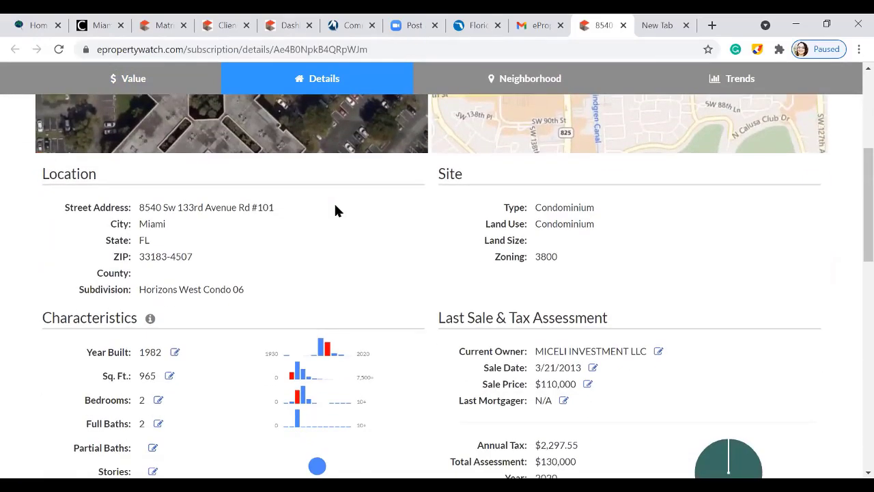
scroll(335, 211, down, 1)
scroll(334, 210, up, 1)
scroll(515, 221, down, 2)
scroll(517, 221, up, 1)
scroll(505, 221, up, 1)
scroll(444, 211, down, 2)
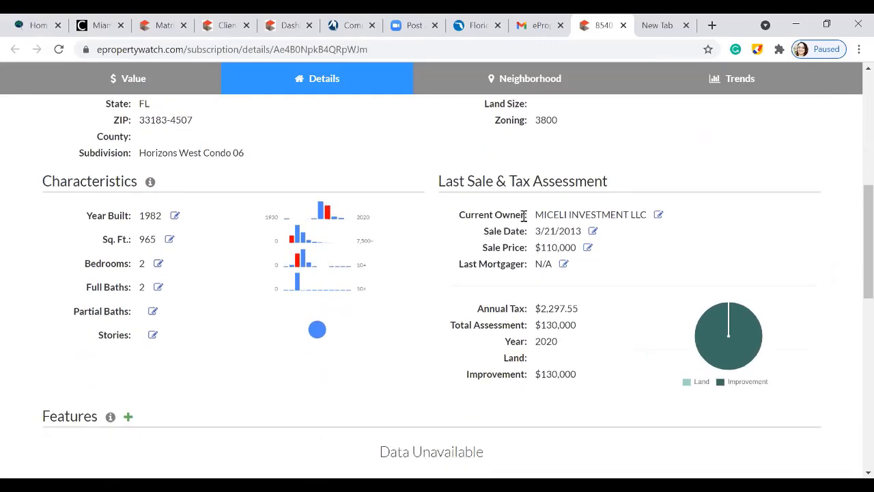
scroll(523, 216, down, 4)
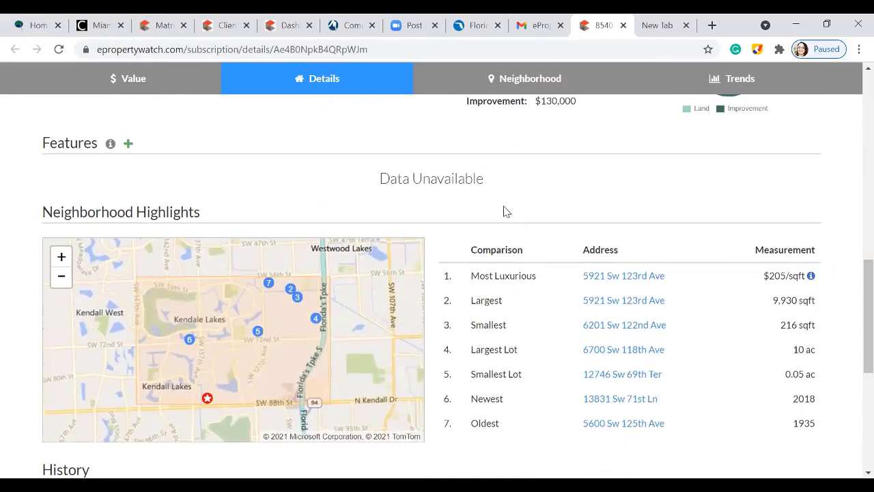
scroll(503, 211, down, 1)
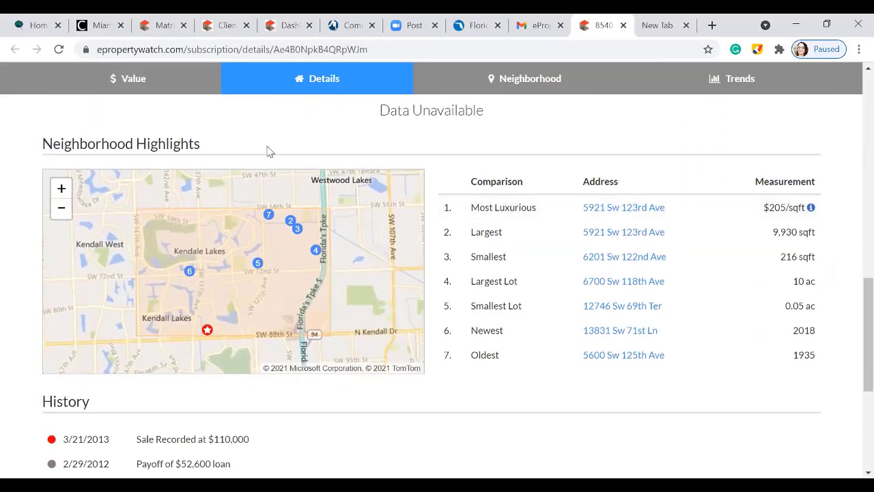
click(505, 211)
click(503, 357)
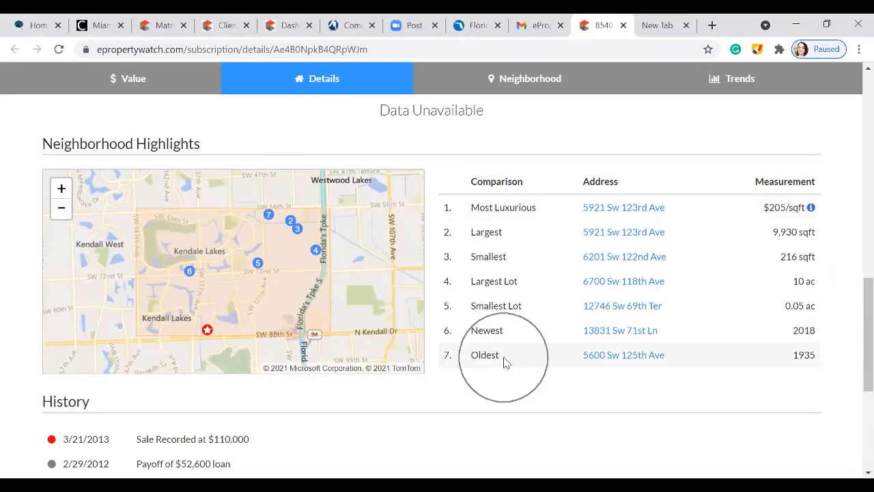
scroll(458, 279, down, 3)
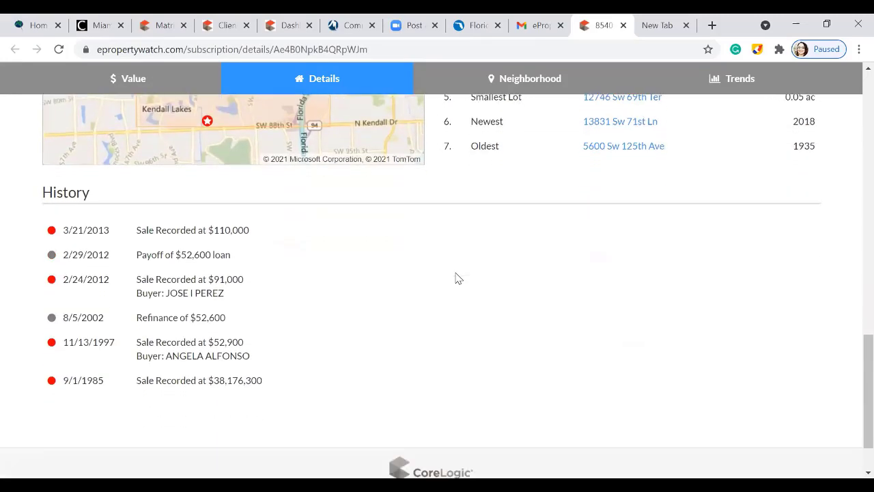
scroll(458, 279, down, 1)
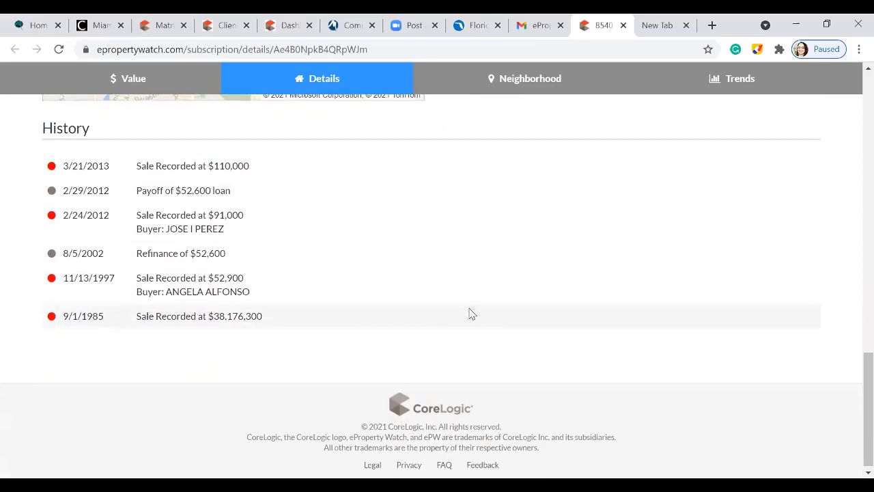
scroll(486, 294, up, 10)
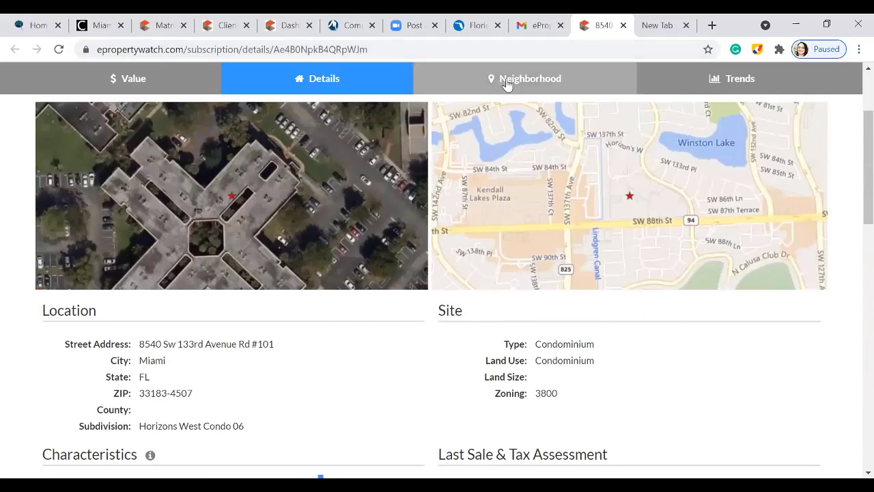
Step: Show the Neighborhood activity map, then browse the market Trends charts for ZIP 33183
click(506, 80)
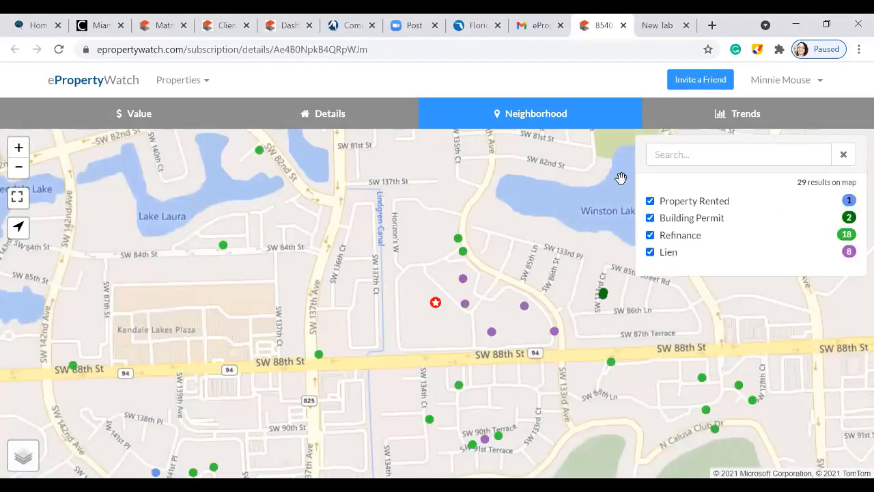
click(737, 114)
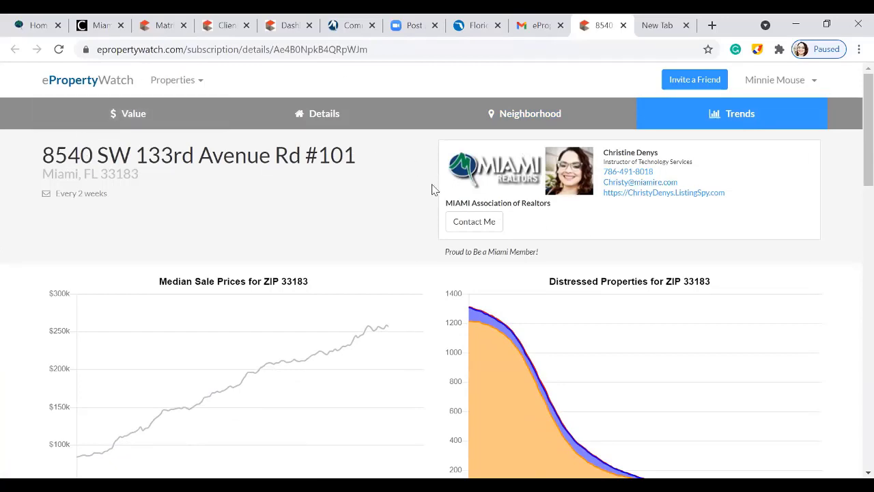
scroll(420, 174, down, 3)
scroll(336, 160, up, 1)
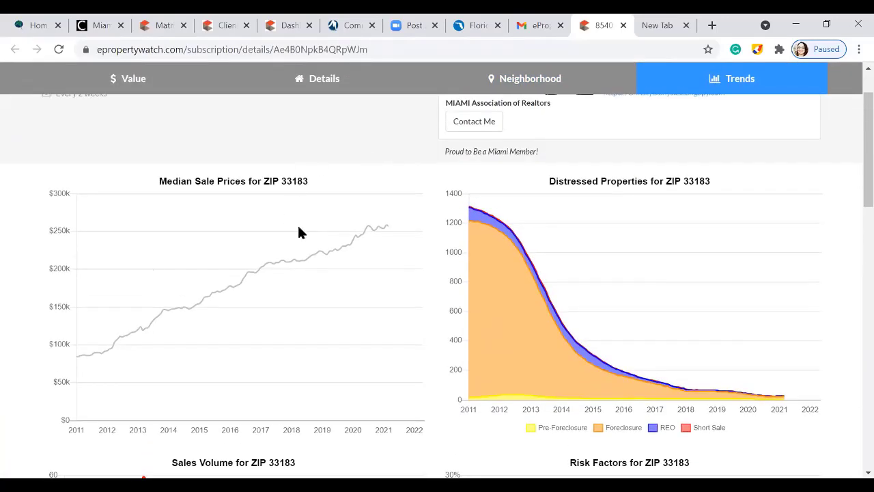
scroll(299, 228, down, 7)
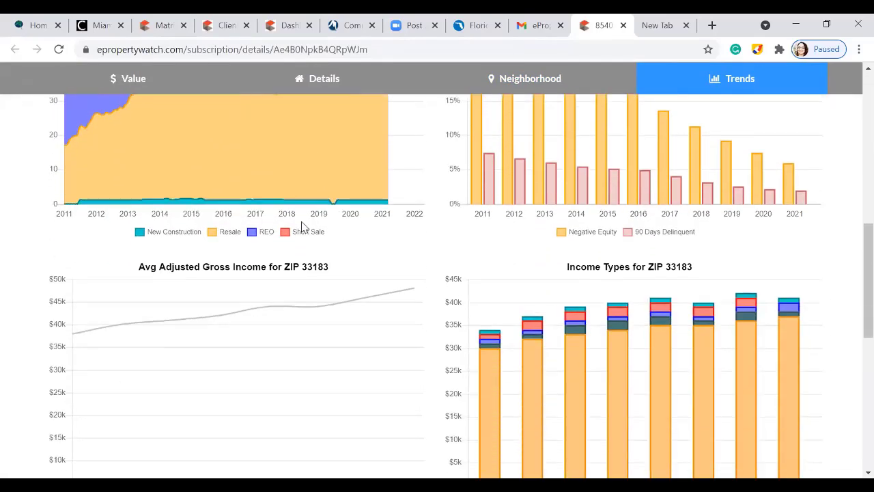
scroll(297, 226, up, 10)
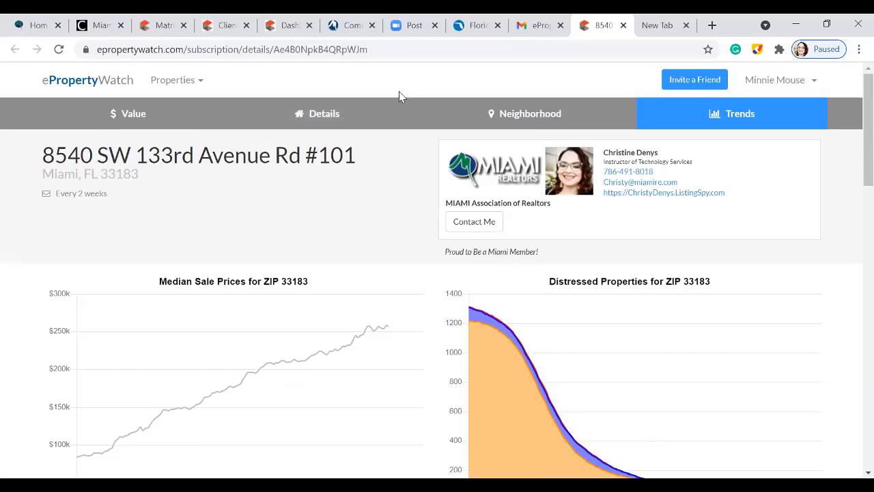
Step: Try the ePropertyWatch Invite a Friend option, then go back to the Matrix dashboard
click(704, 87)
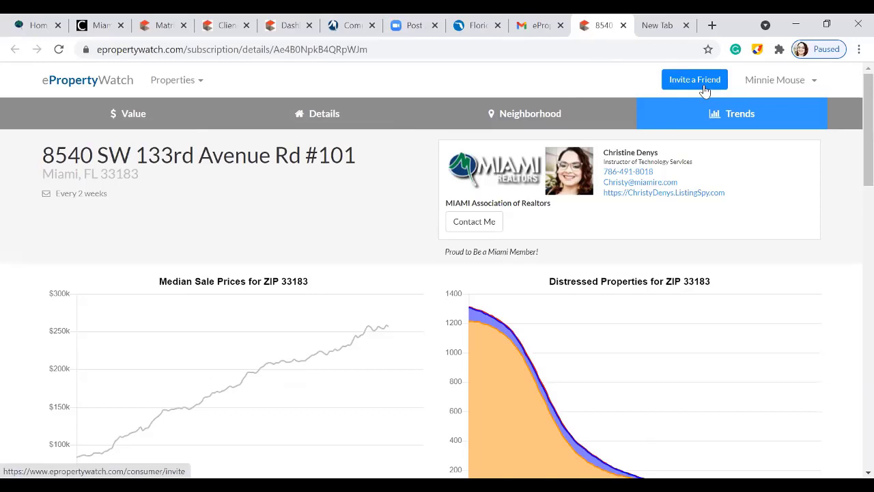
click(704, 87)
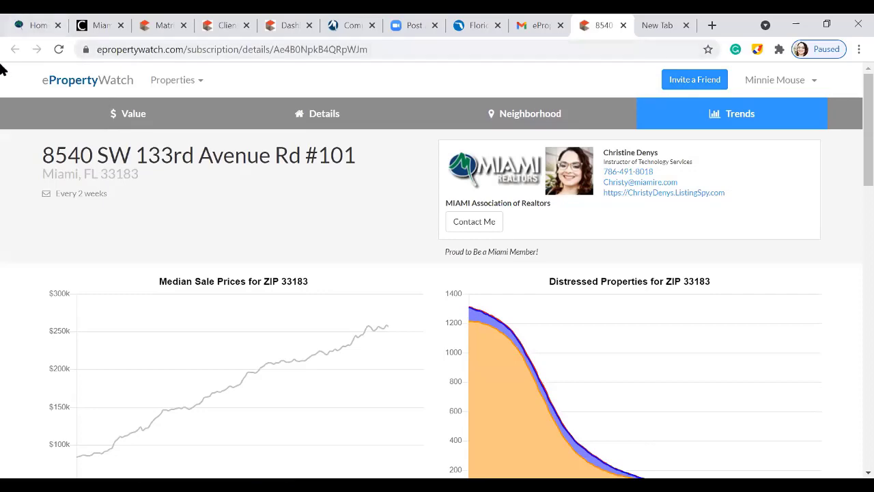
click(154, 27)
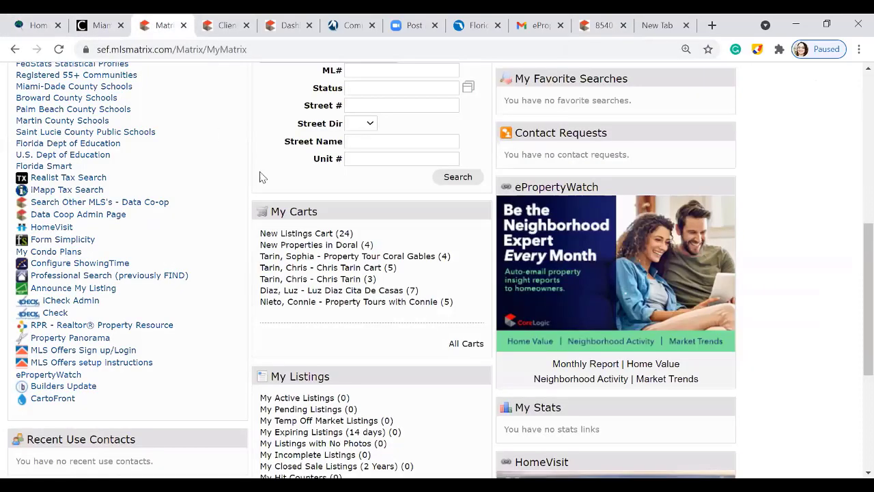
Step: Close the 8540 property report, ePropertyWatch email and Clients pages, returning to the top of My Matrix
click(588, 265)
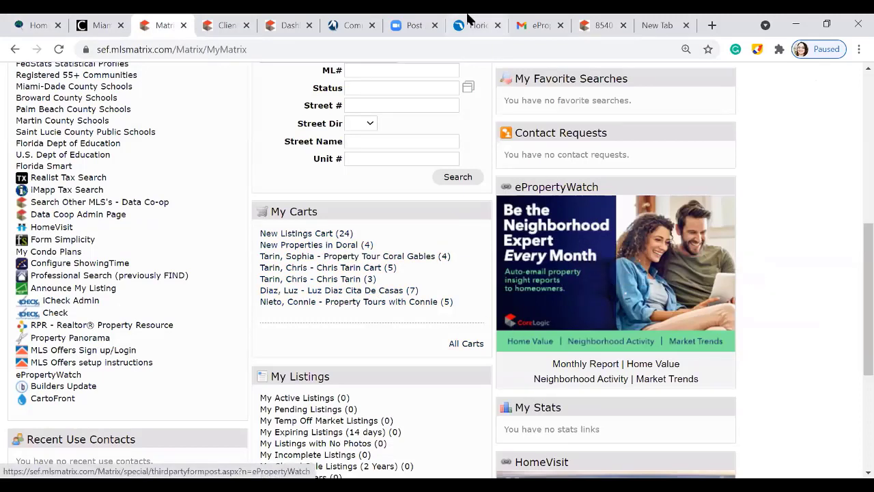
click(623, 26)
click(560, 25)
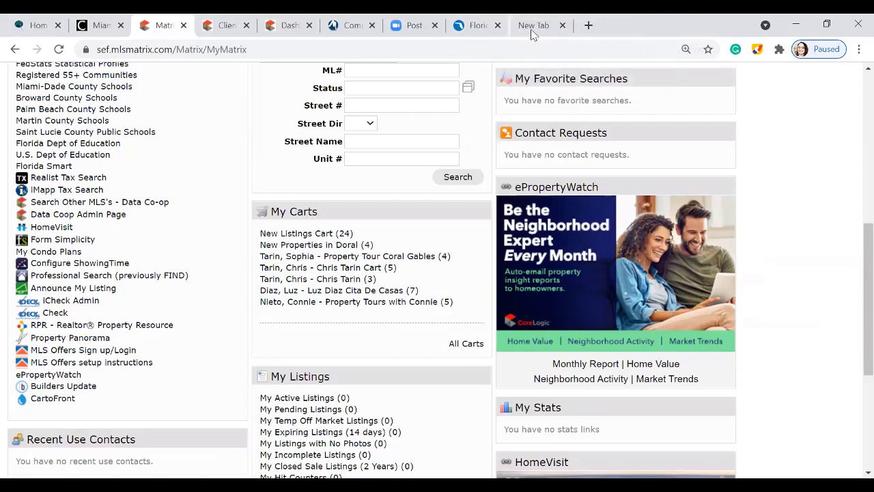
click(224, 26)
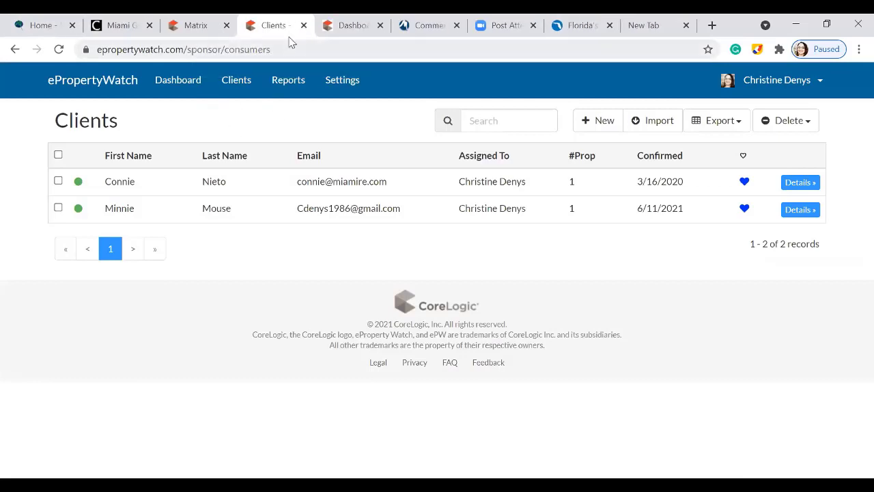
click(301, 25)
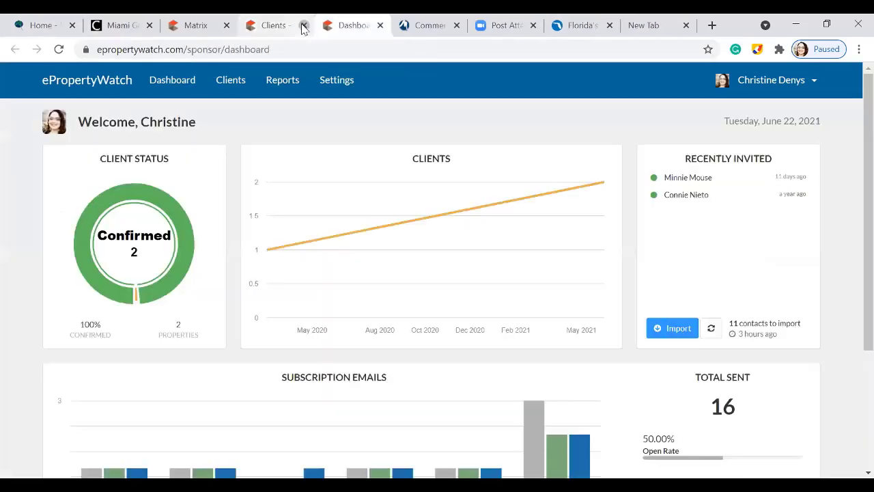
click(189, 26)
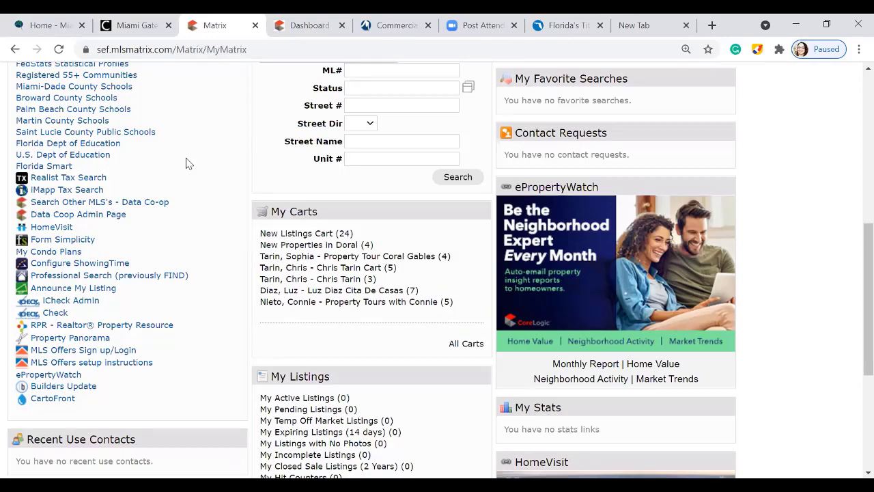
scroll(189, 164, up, 6)
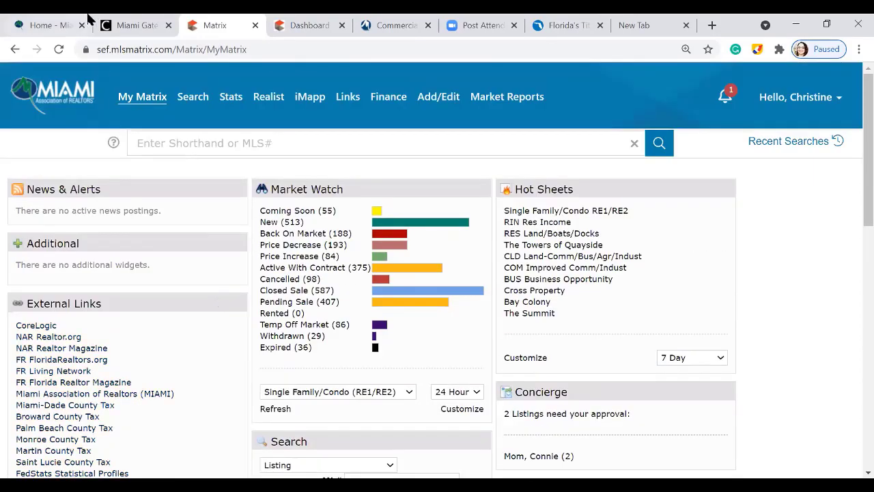
Step: On the Miami Realtors home page, expand Services > Products and Services > Marketing Tools
click(34, 25)
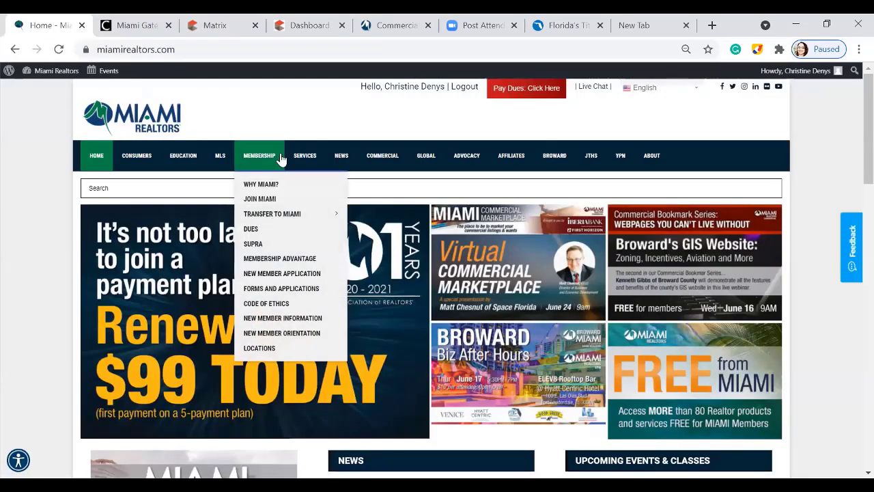
mouse_move(299, 157)
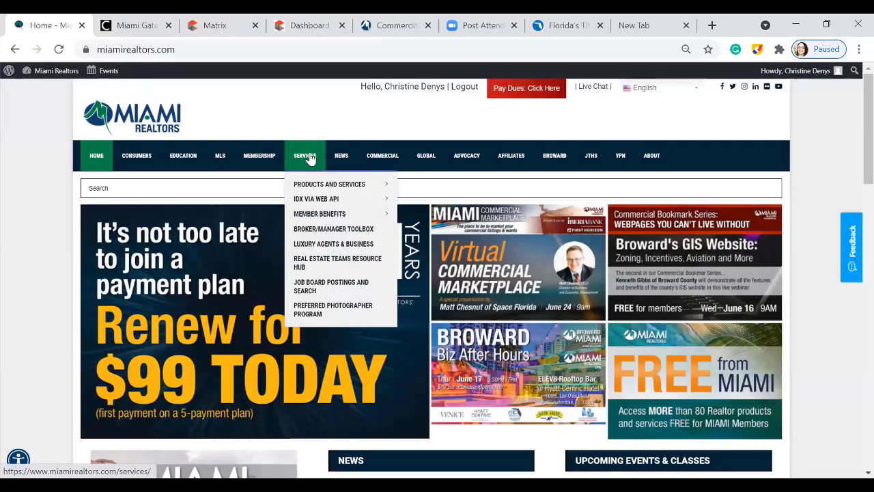
mouse_move(324, 188)
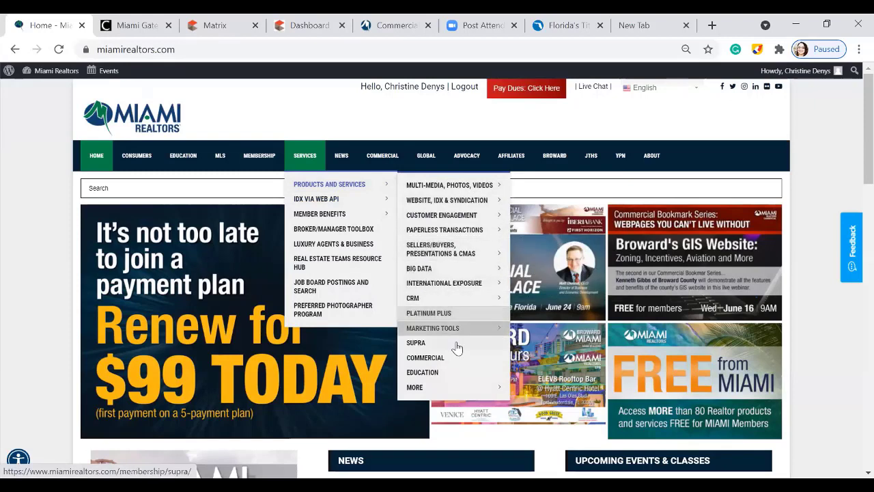
mouse_move(456, 330)
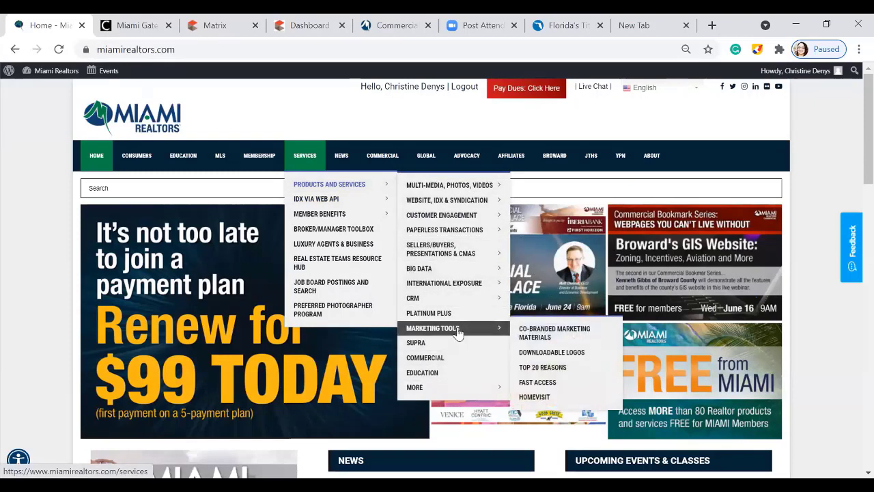
Step: Open Co-Branded Marketing Materials and scroll to the Rentals & Leases and Top 20 Reasons flyers
click(547, 339)
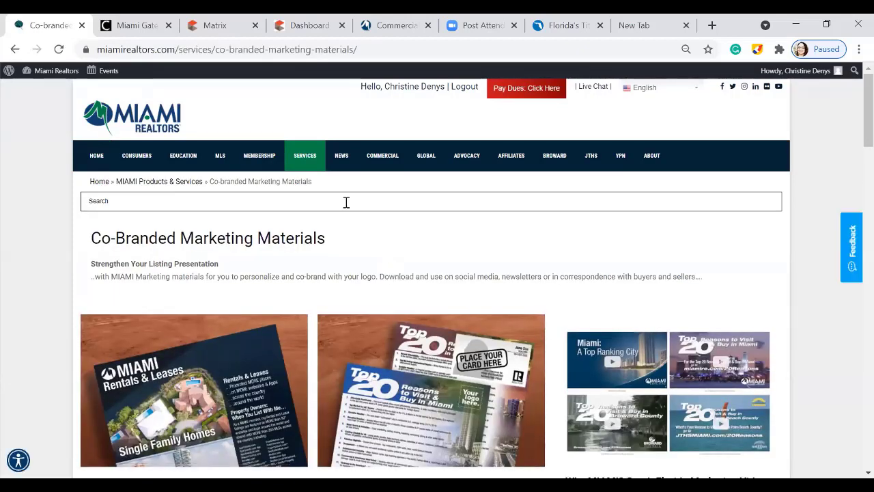
scroll(345, 203, down, 2)
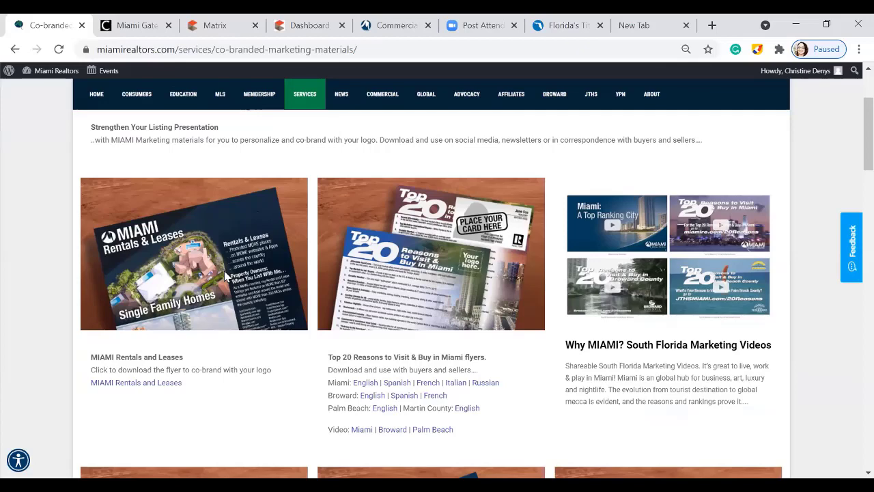
scroll(225, 275, down, 1)
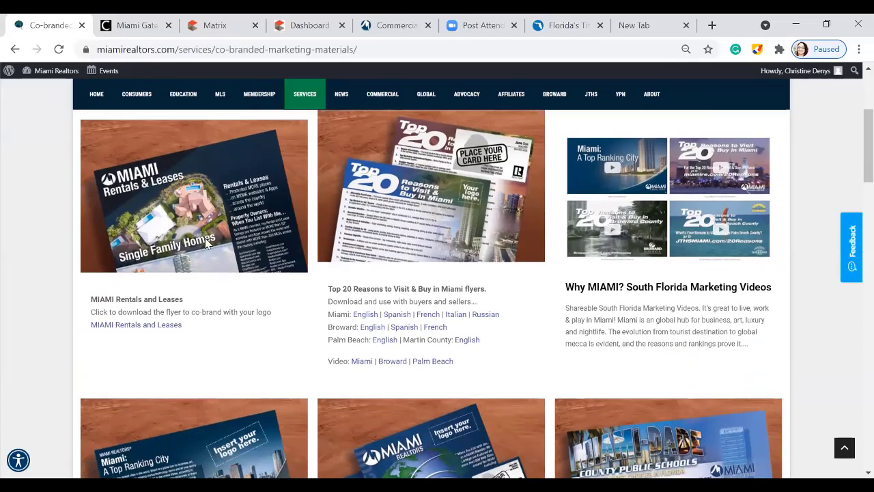
click(163, 326)
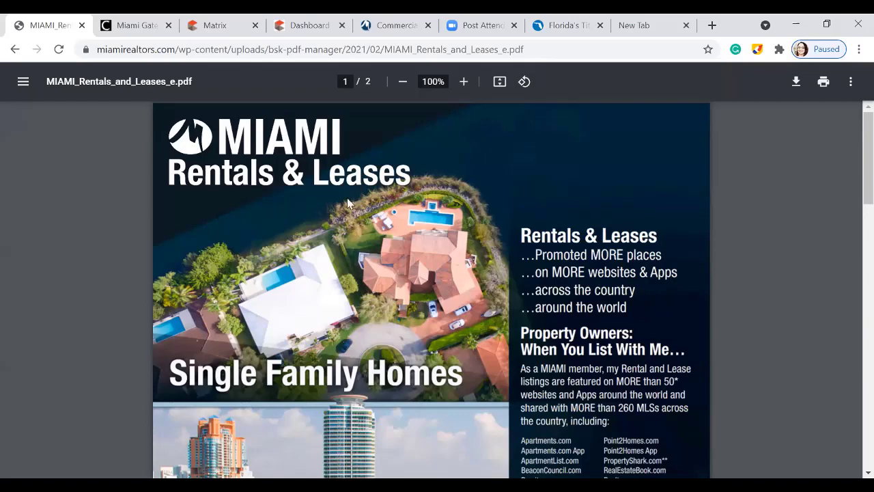
scroll(359, 208, down, 3)
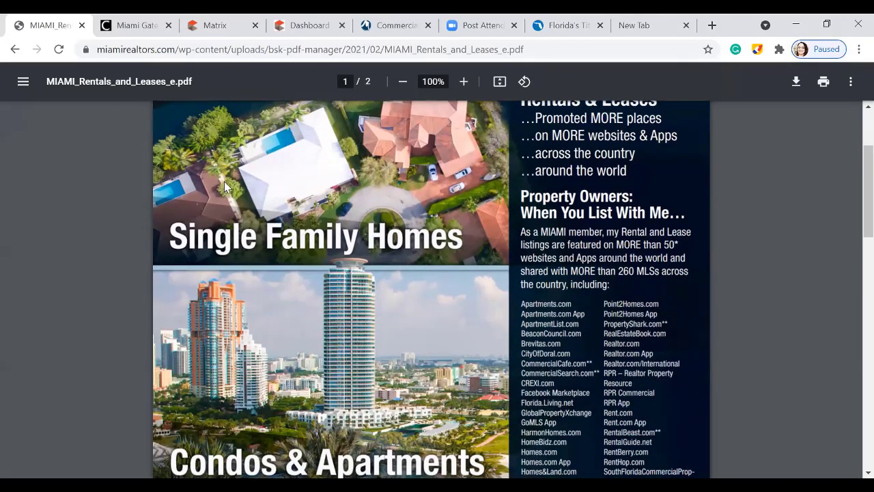
scroll(231, 237, down, 3)
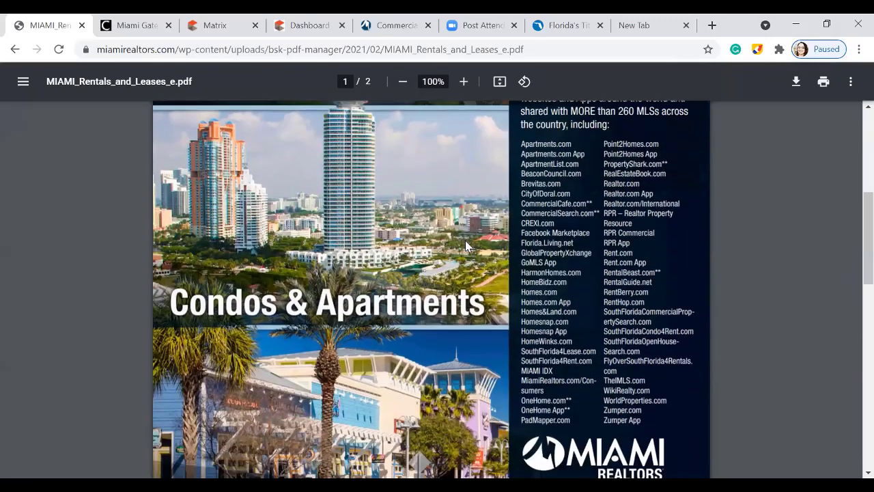
scroll(231, 233, down, 3)
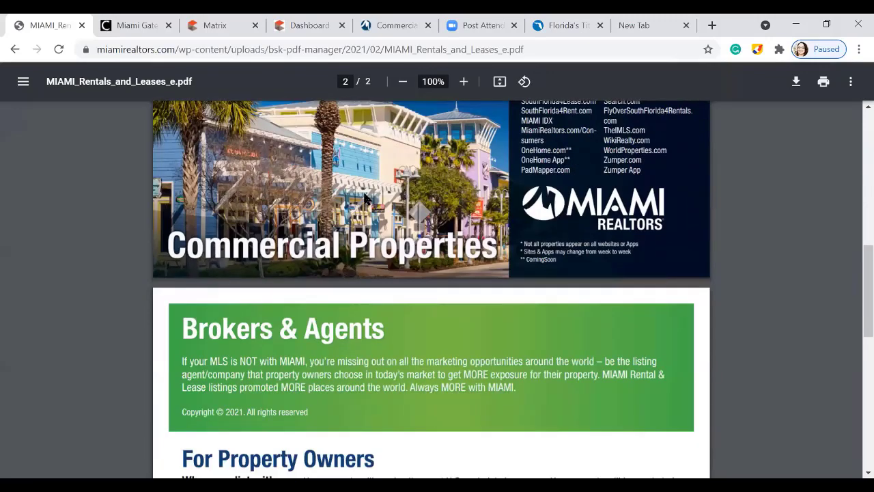
scroll(364, 198, down, 2)
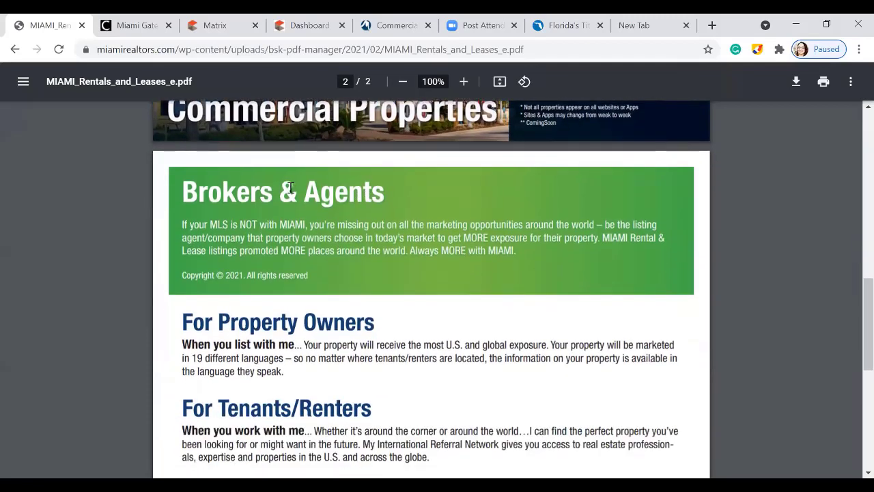
scroll(290, 188, down, 2)
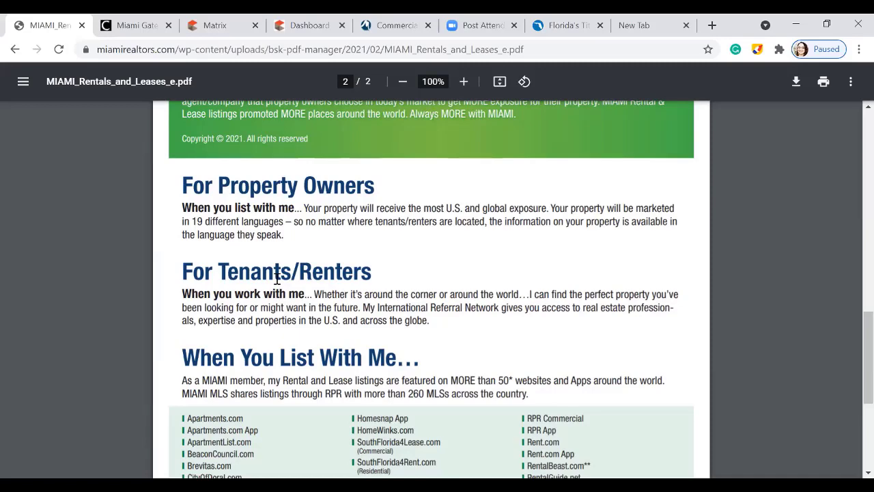
scroll(277, 278, down, 3)
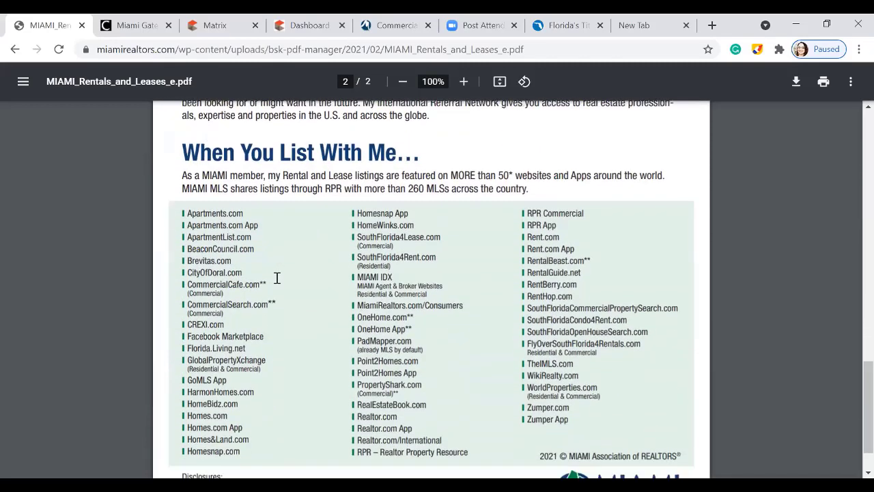
scroll(277, 278, down, 1)
scroll(276, 278, up, 1)
scroll(276, 278, down, 1)
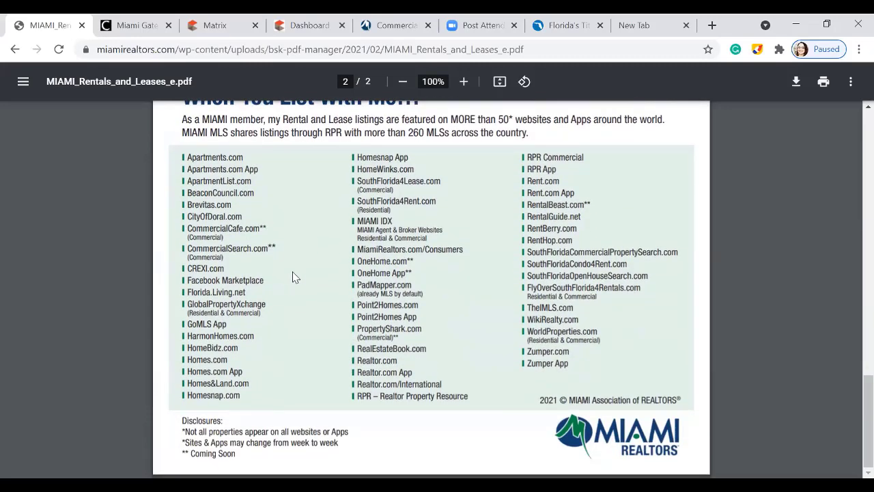
scroll(305, 281, up, 20)
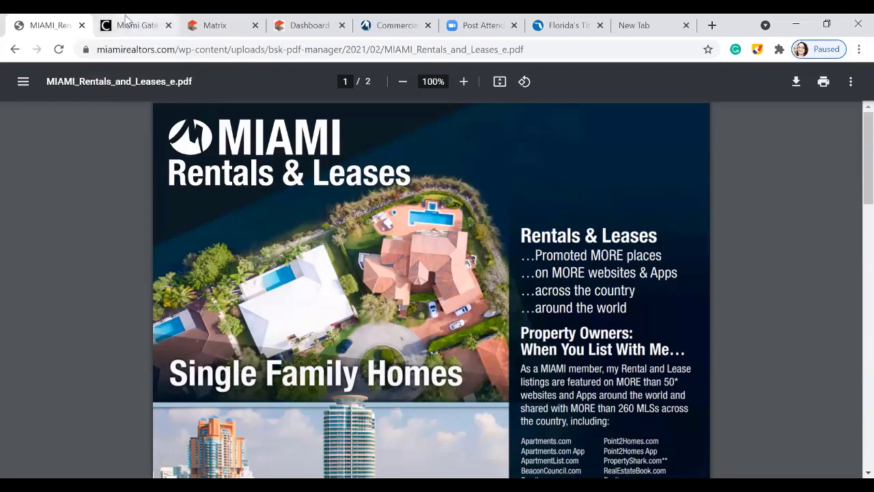
Step: Go back from the rentals flyer to the Co-Branded Marketing Materials page with its Top 20 Reasons flyers
click(16, 50)
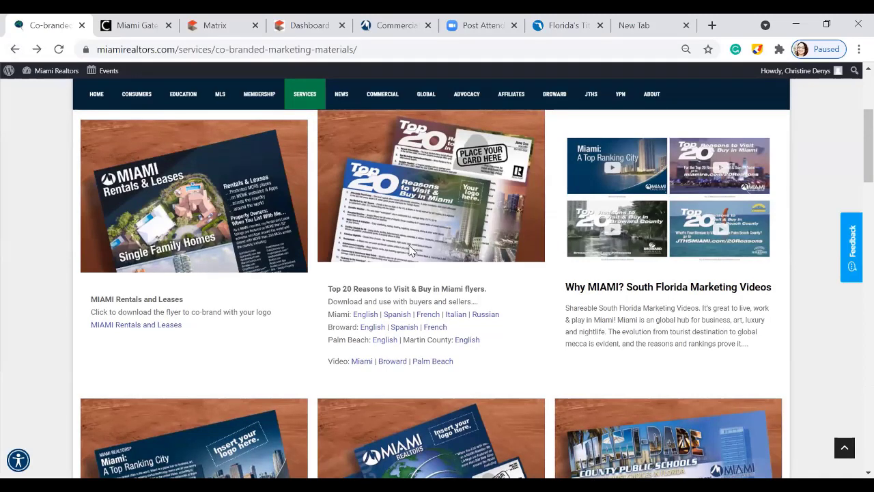
click(409, 251)
click(646, 169)
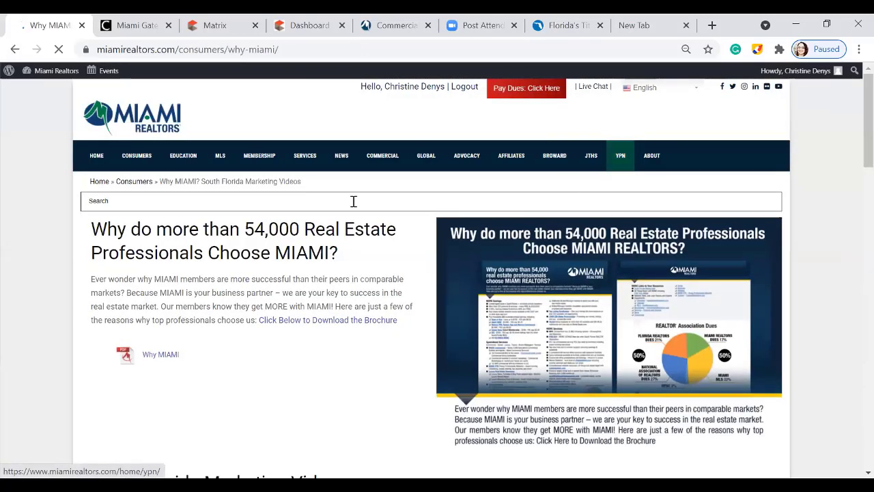
scroll(319, 257, down, 3)
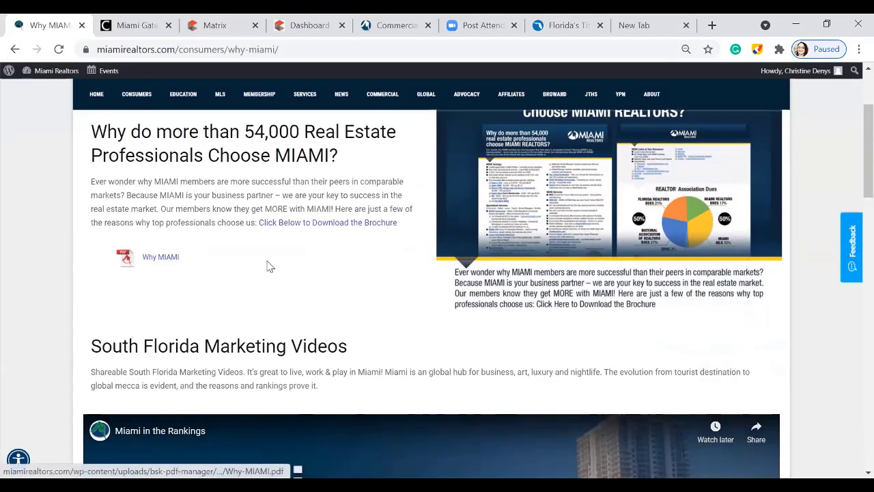
scroll(268, 266, down, 2)
scroll(268, 266, down, 6)
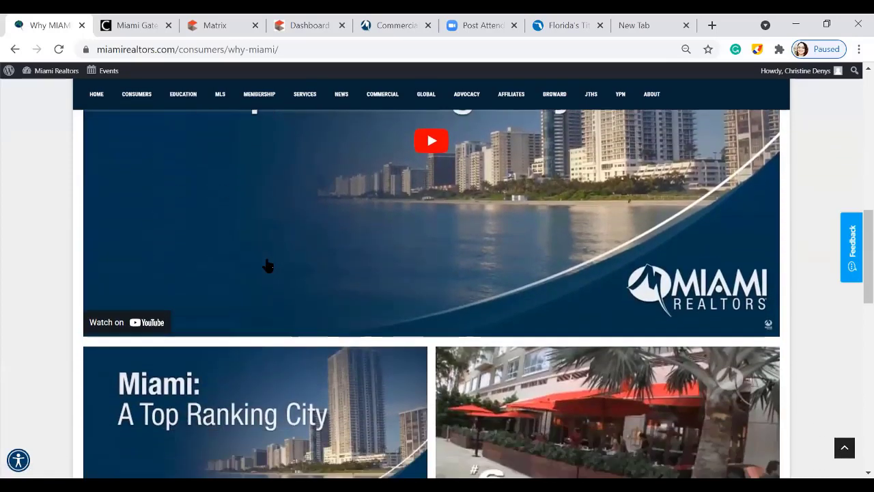
scroll(268, 266, up, 3)
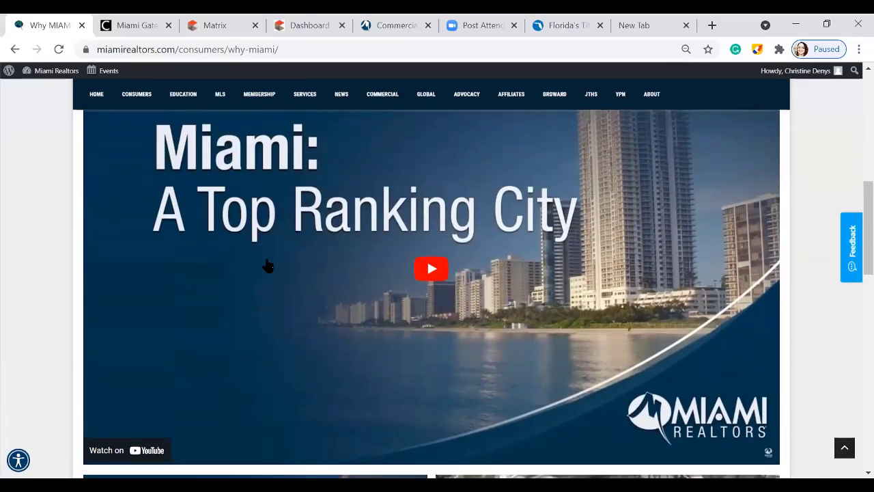
click(15, 49)
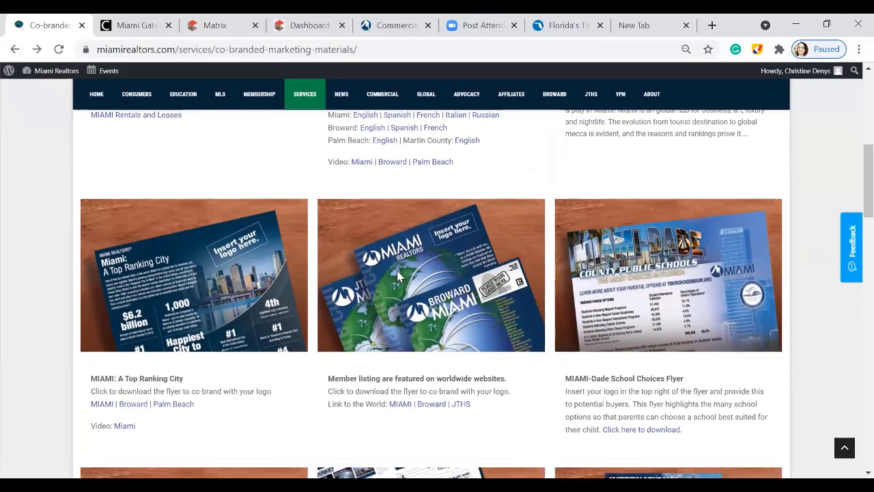
Step: Open the MIAMI-linkworld.pdf flyer and scroll to page 2's list of 200+ listing websites
scroll(398, 275, down, 1)
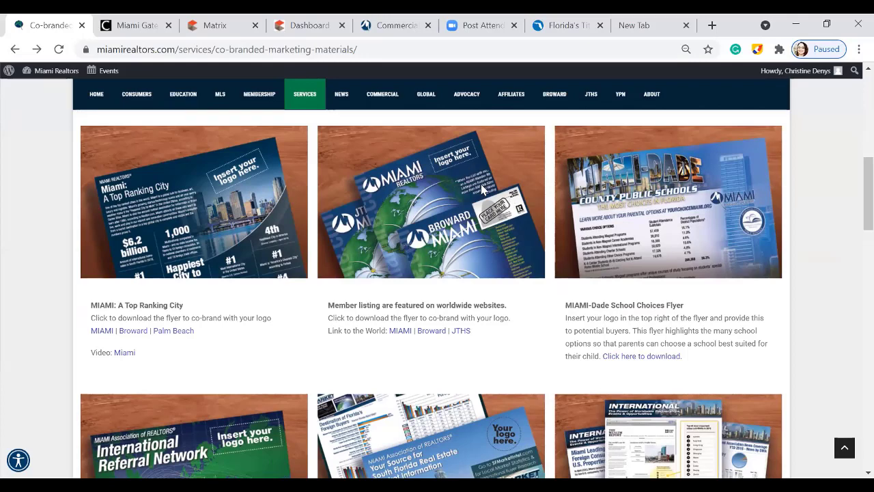
click(401, 331)
scroll(405, 188, down, 10)
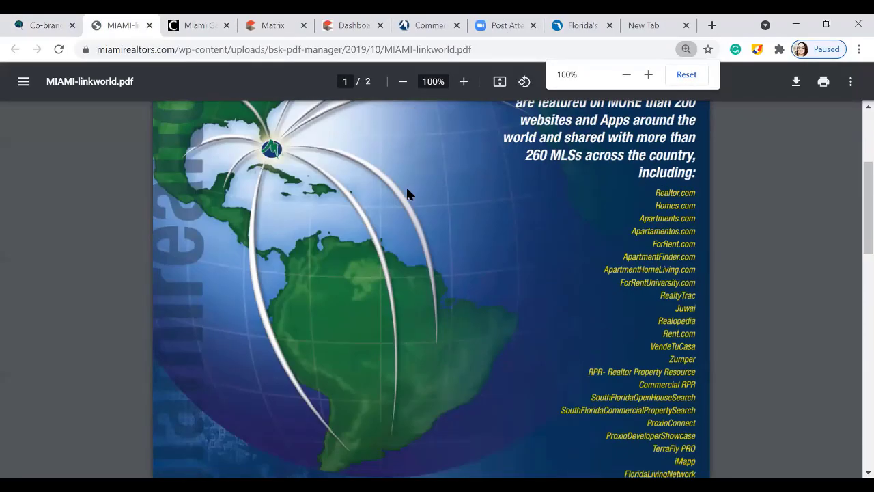
scroll(408, 193, up, 6)
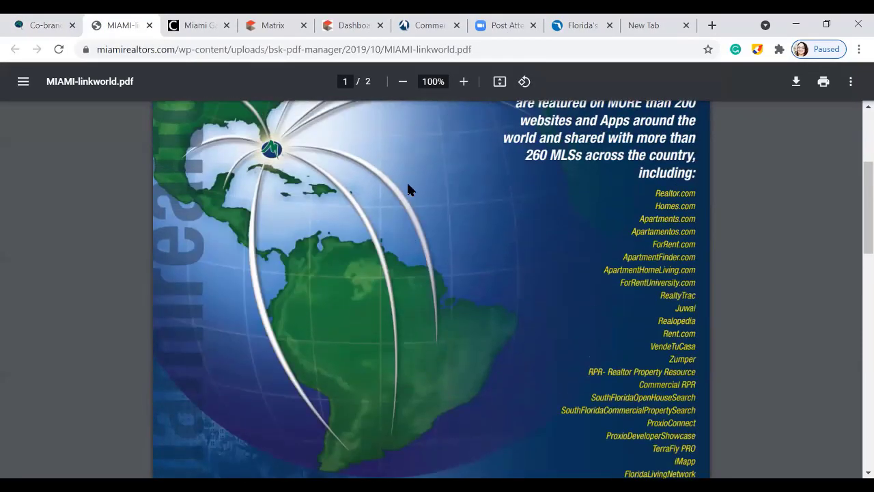
scroll(409, 190, down, 7)
scroll(408, 189, down, 7)
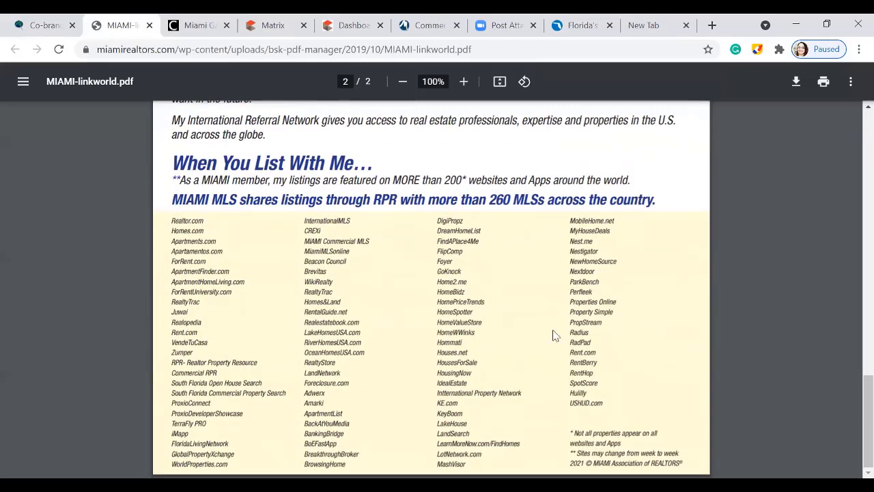
Step: Return to the Co-Branded Marketing Materials page and scroll down to Downloadable Logos and the logo-adding tips
click(43, 25)
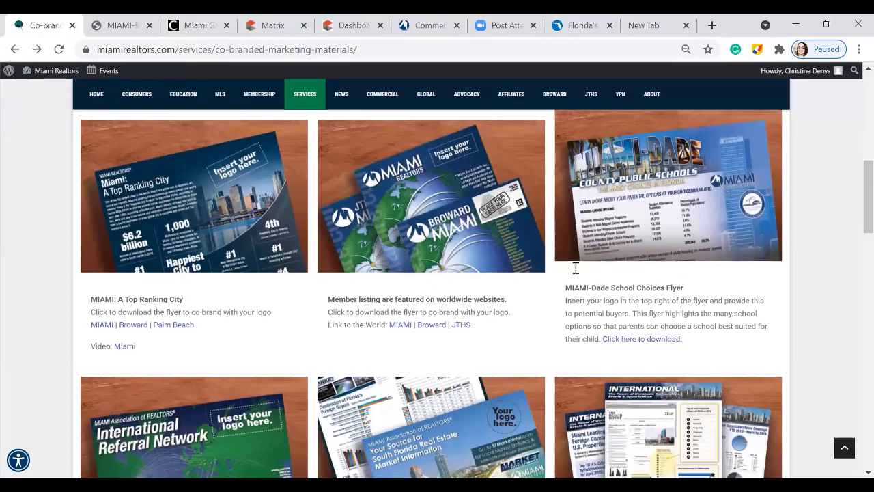
scroll(575, 269, down, 1)
scroll(576, 270, up, 1)
click(677, 218)
scroll(675, 217, down, 3)
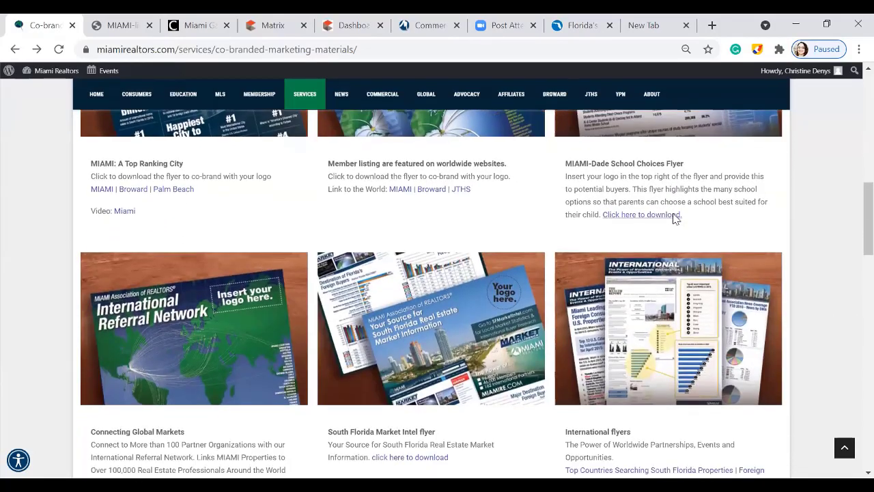
scroll(219, 250, down, 4)
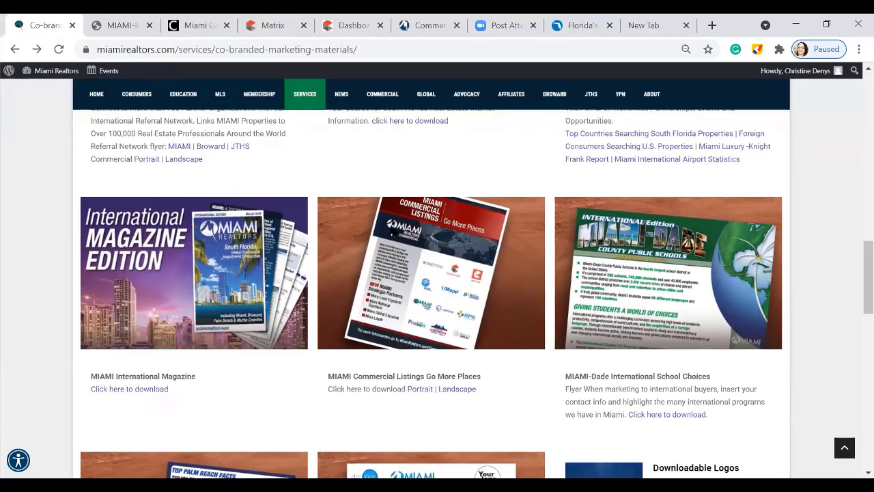
scroll(449, 263, down, 1)
click(444, 225)
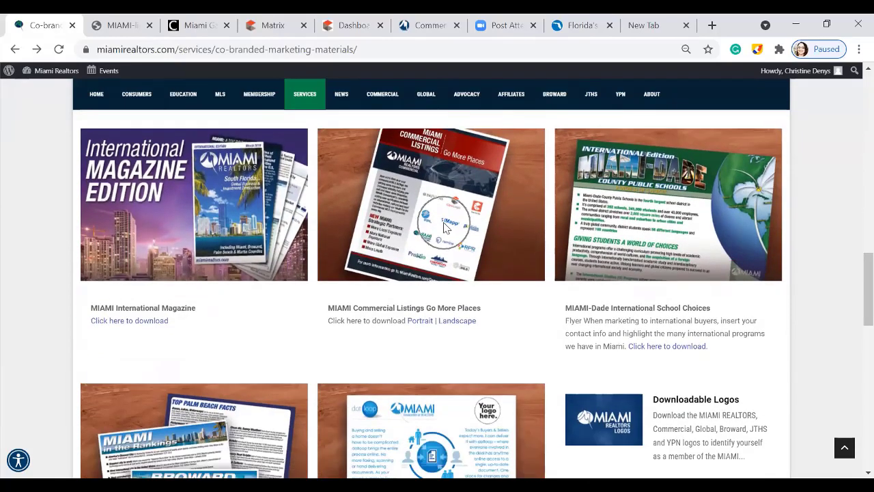
scroll(444, 225, down, 4)
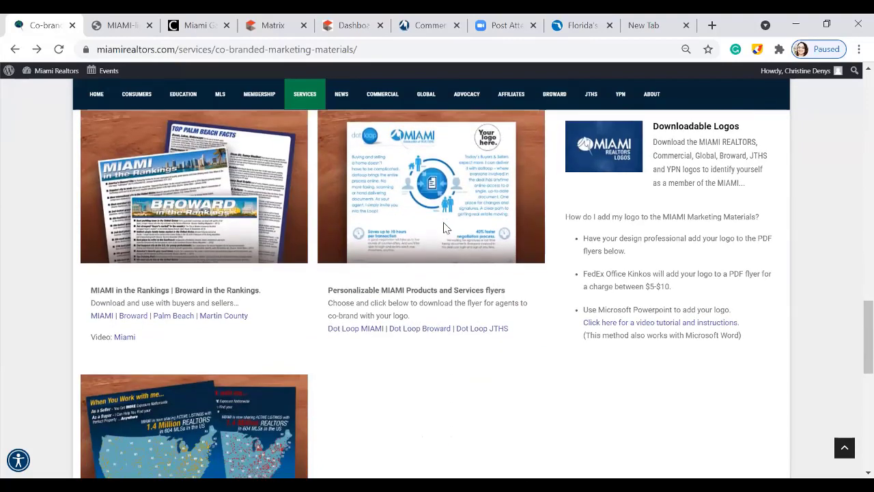
scroll(584, 198, up, 1)
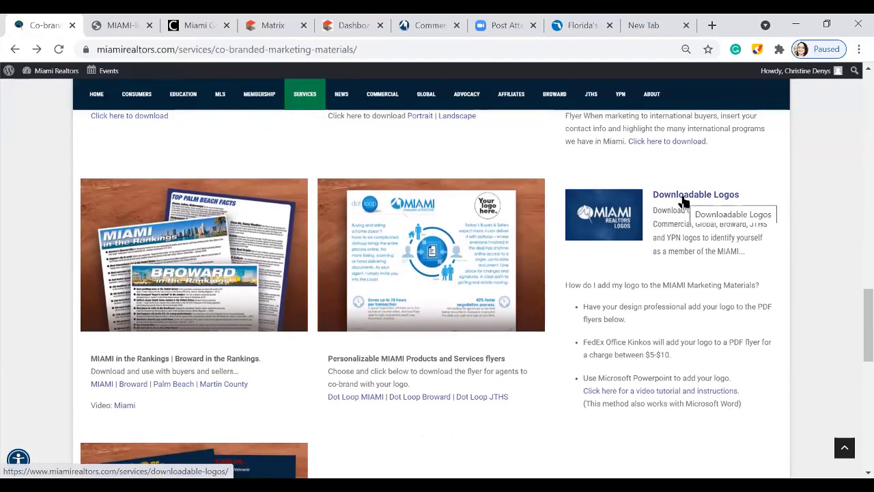
Step: Open Downloadable Logos and review the color, black and knockout logos in .JPG, .PNG, .EPS and .GIF
click(683, 202)
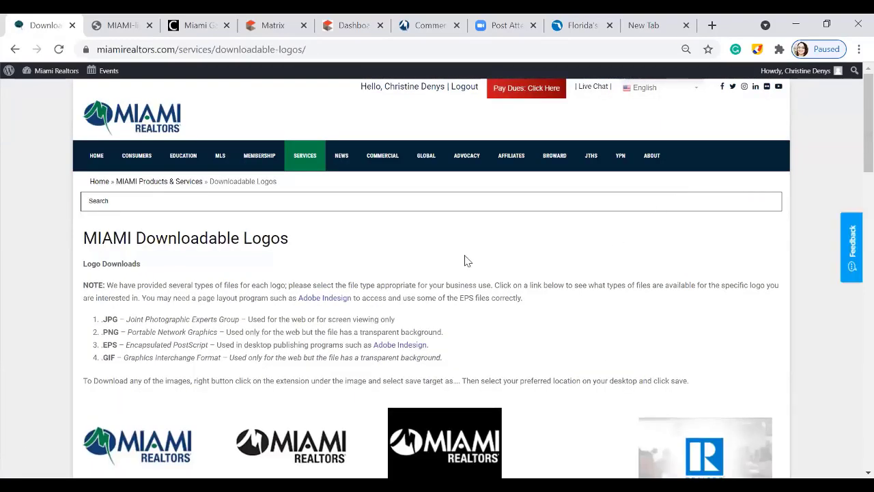
scroll(464, 259, down, 3)
scroll(466, 260, down, 2)
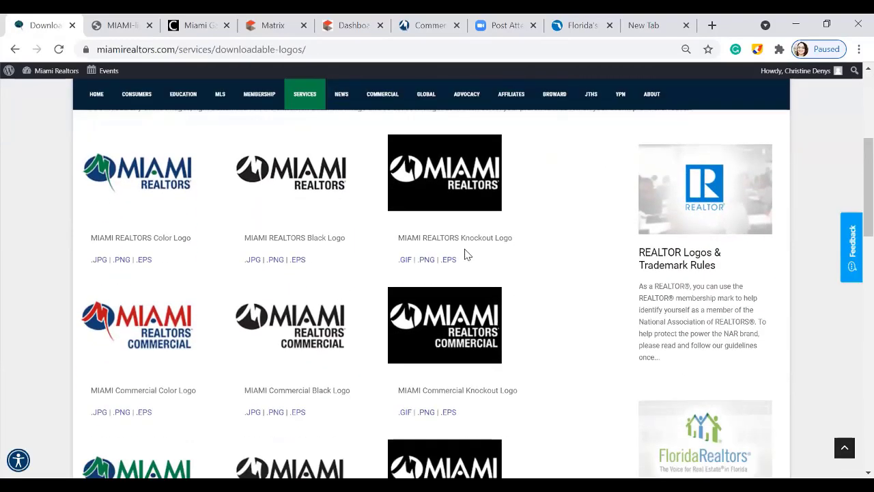
scroll(466, 254, down, 6)
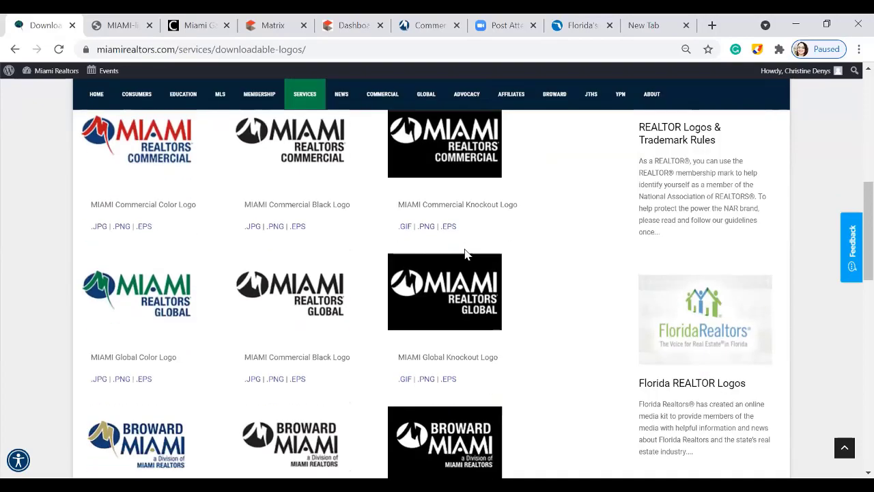
scroll(467, 254, down, 2)
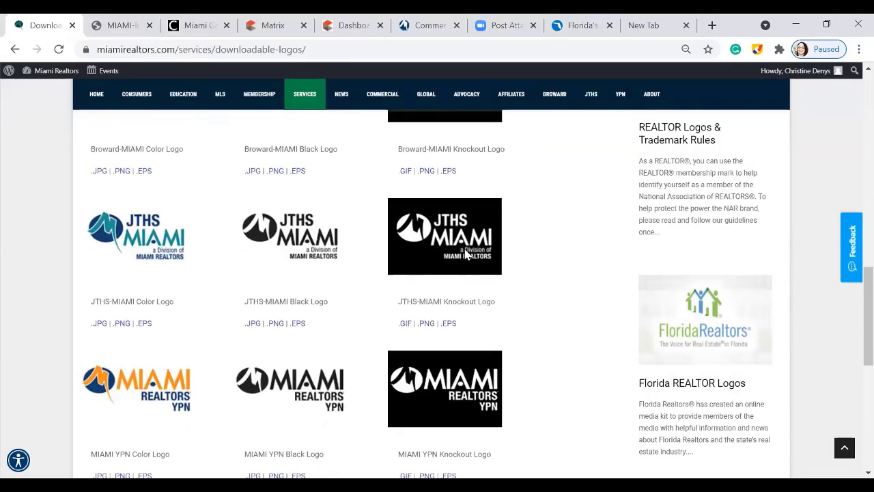
scroll(465, 251, down, 4)
scroll(466, 251, up, 8)
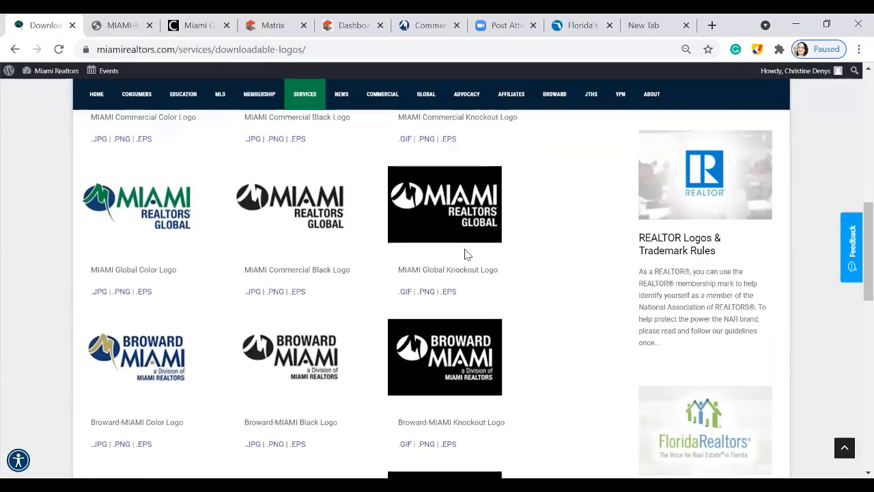
scroll(465, 253, up, 2)
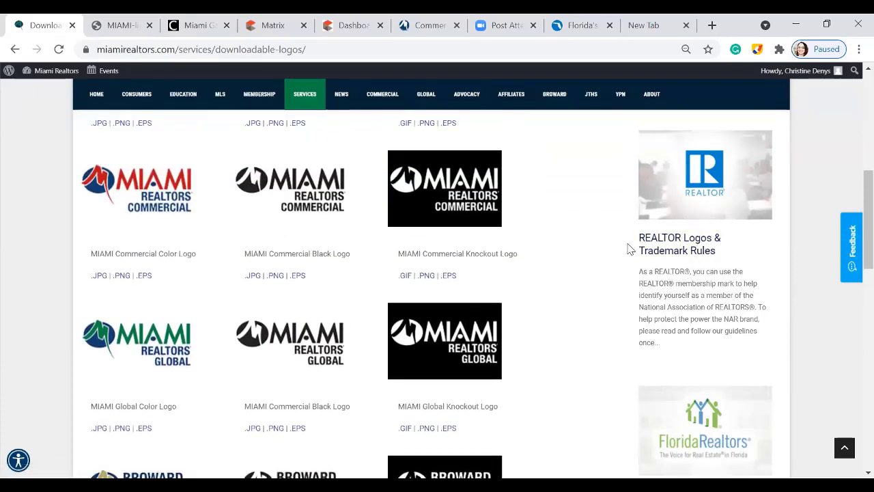
scroll(626, 249, down, 1)
scroll(627, 249, down, 3)
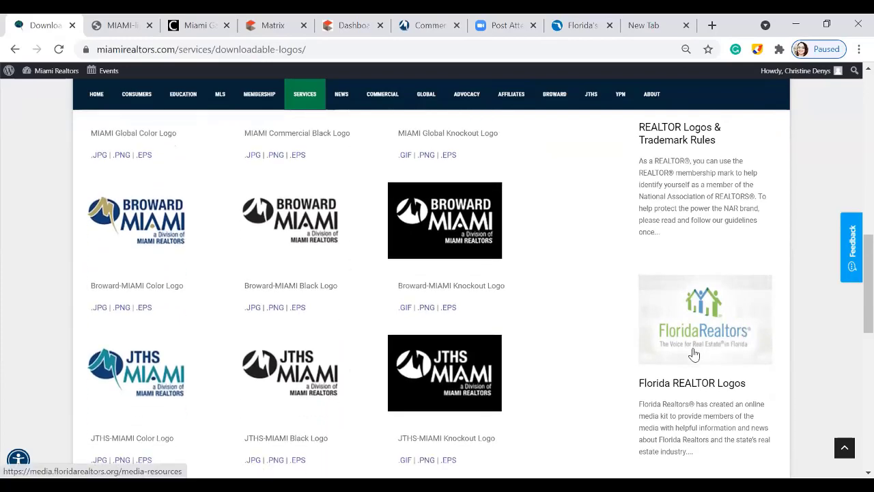
scroll(683, 328, up, 10)
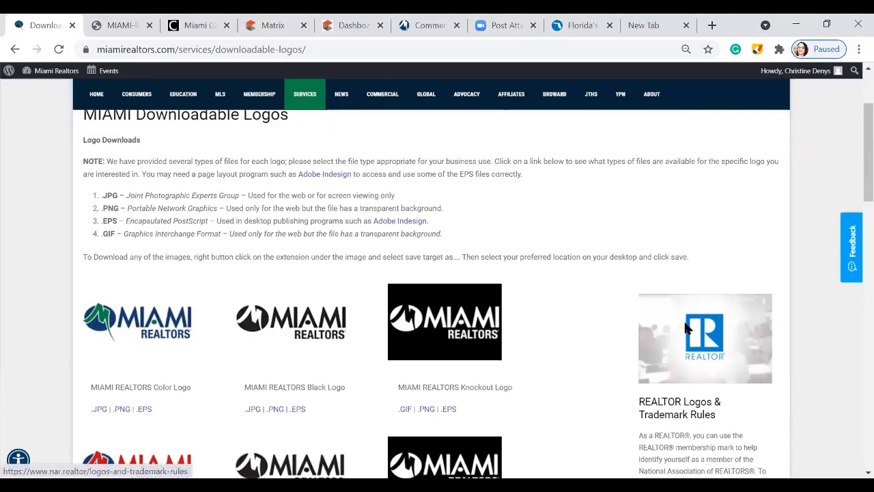